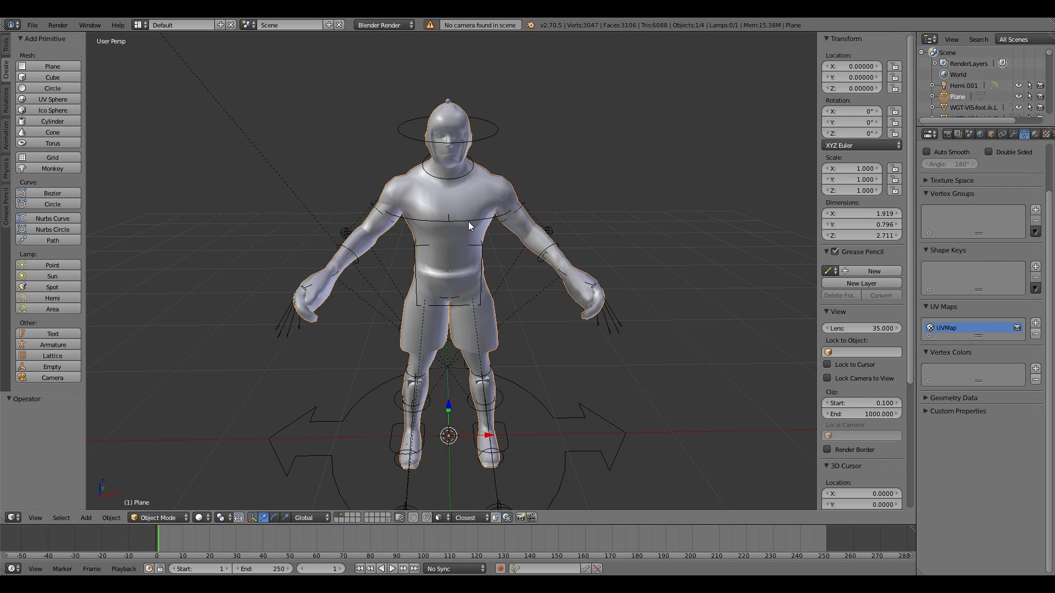
Parent the boxer mesh to the rig with the With Automatic Weights option
{"action": "right_click", "coordinate": [468, 222], "text": "shift"}
{"action": "key", "text": "ctrl+p"}
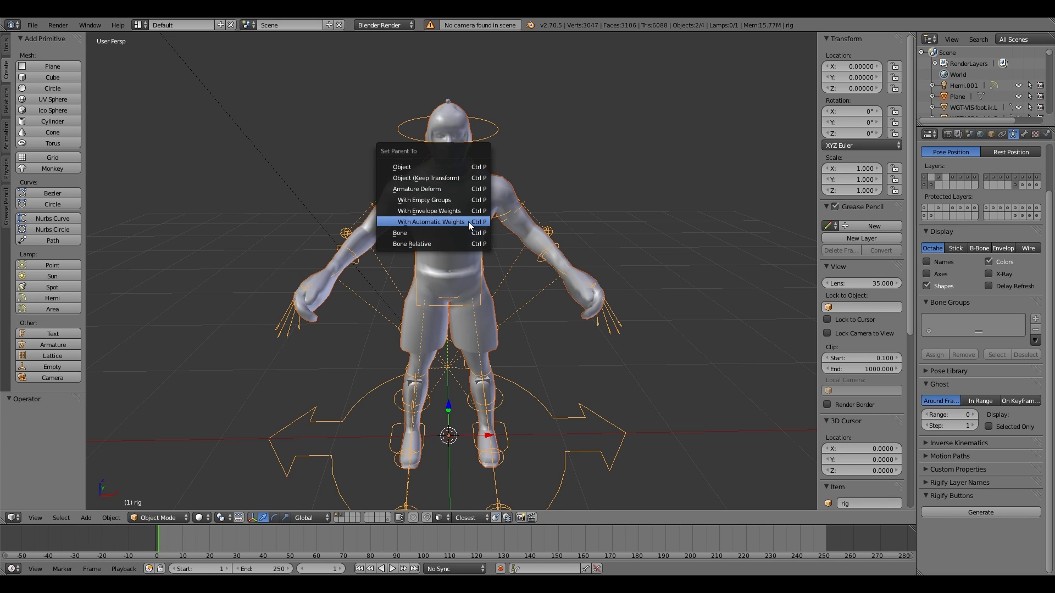
{"action": "left_click", "coordinate": [468, 222]}
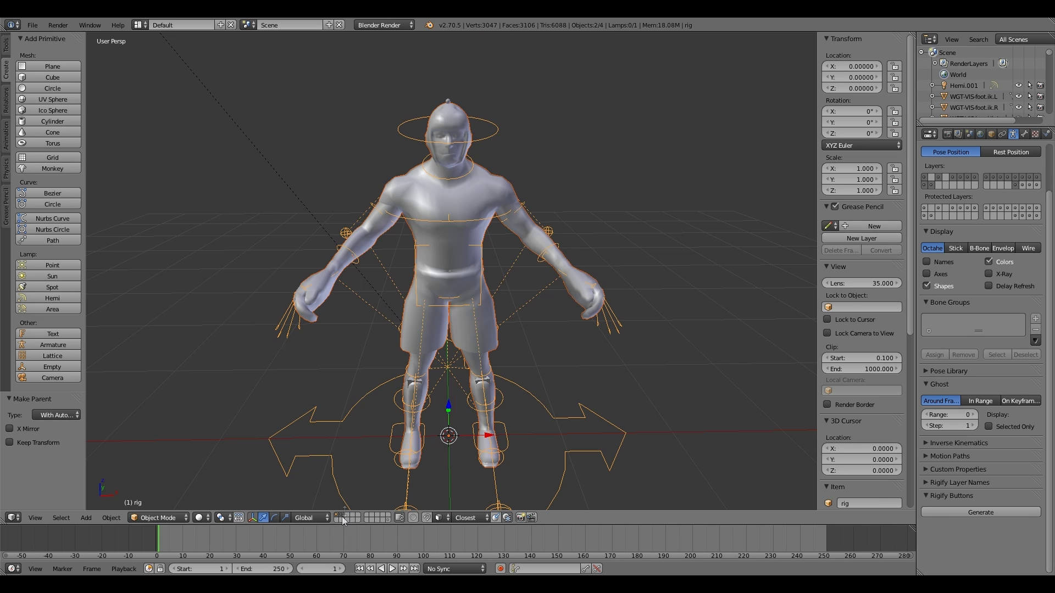
Select the boxer mesh and metarig, then deselect everything and orbit toward the front
{"action": "right_click", "coordinate": [583, 309]}
{"action": "middle_click_drag", "start_coordinate": [581, 305], "coordinate": [440, 101]}
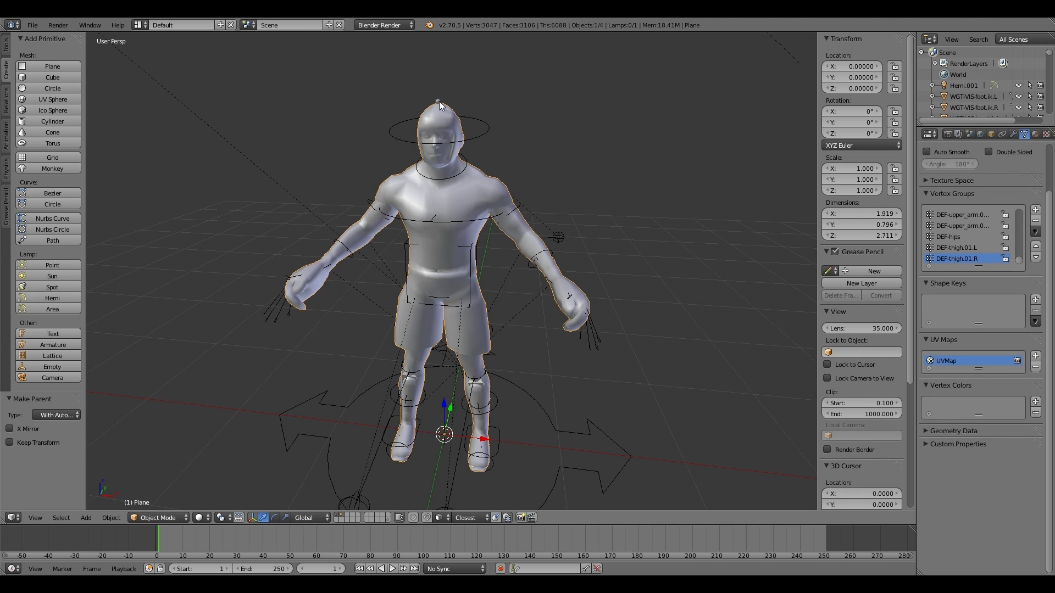
{"action": "right_click", "coordinate": [439, 101]}
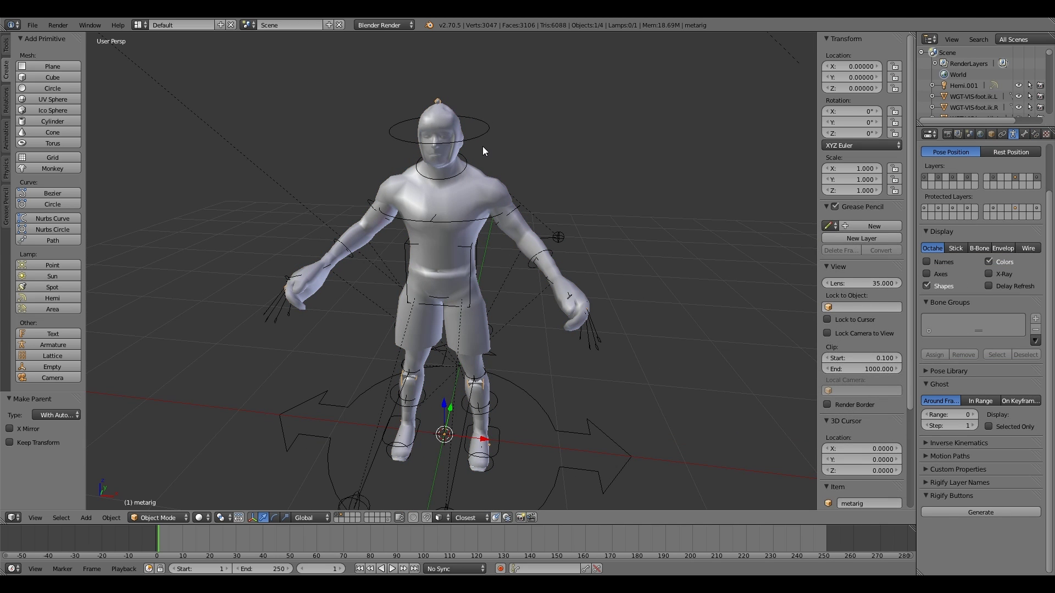
{"action": "key", "text": "a"}
{"action": "middle_click_drag", "start_coordinate": [429, 212], "coordinate": [446, 205]}
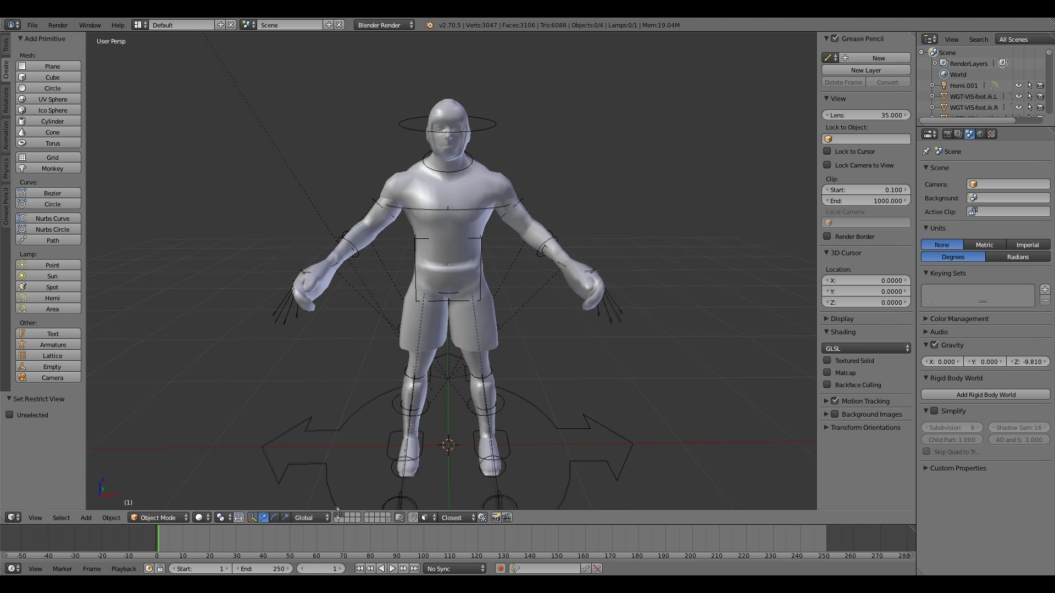
Preview Rendered shading, then set the viewport to Texture shading
{"action": "left_click", "coordinate": [200, 518]}
{"action": "left_click", "coordinate": [211, 456]}
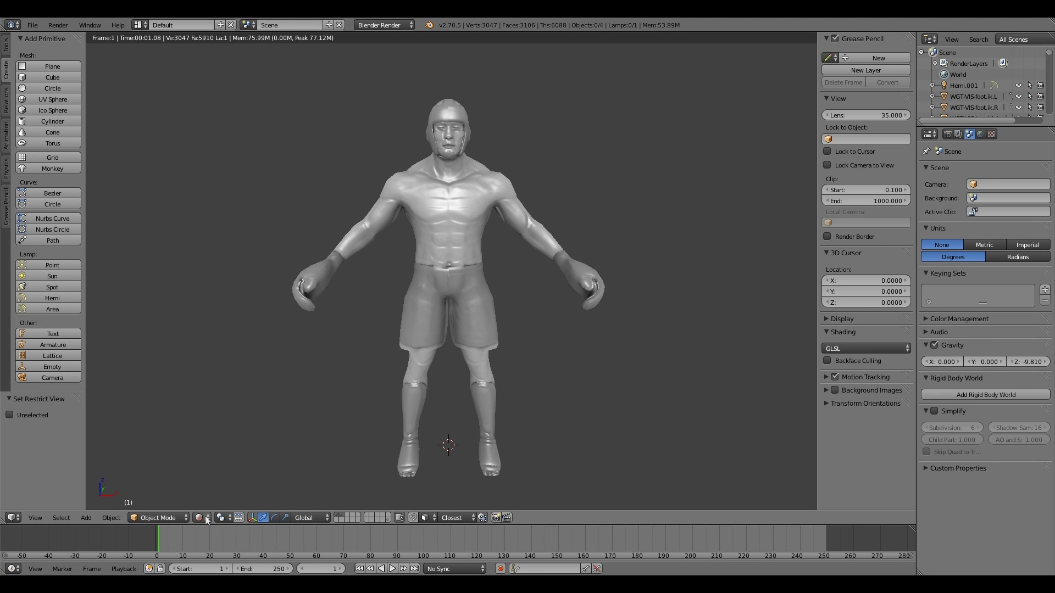
{"action": "left_click", "coordinate": [206, 517]}
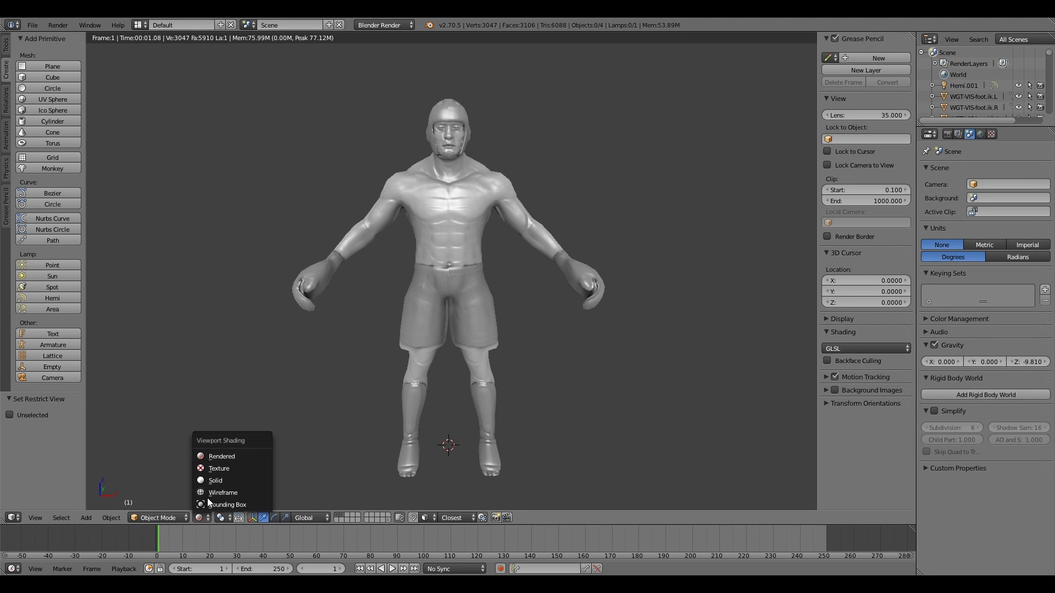
{"action": "left_click", "coordinate": [219, 469]}
{"action": "mouse_move", "coordinate": [445, 315]}
{"action": "middle_mouse_down"}
{"action": "mouse_move", "coordinate": [97, 318]}
{"action": "mouse_move", "coordinate": [786, 315]}
{"action": "mouse_move", "coordinate": [676, 320]}
{"action": "mouse_move", "coordinate": [651, 534]}
{"action": "middle_mouse_up"}
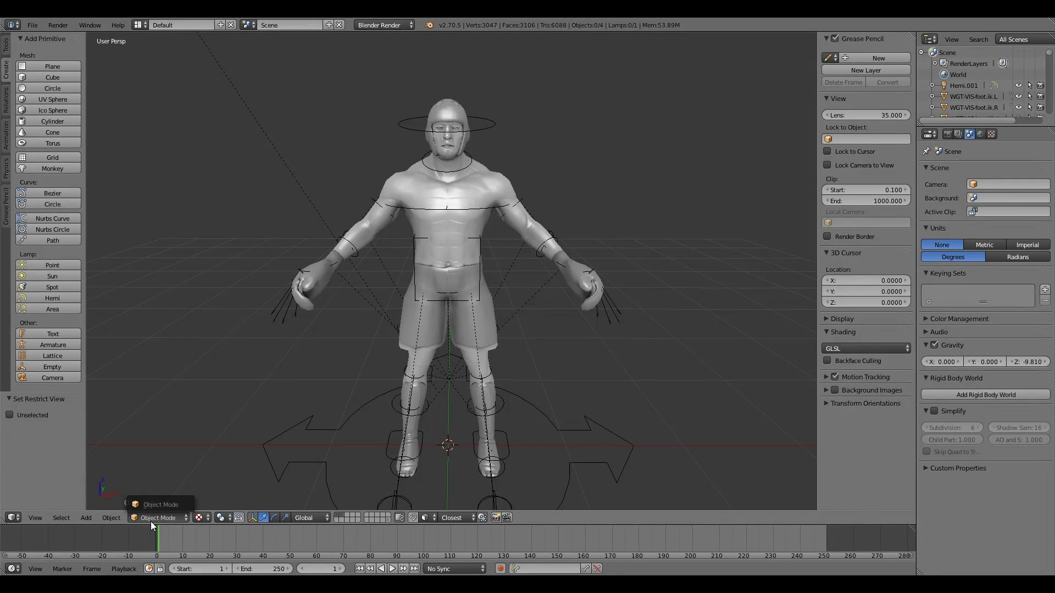
Put the rig in Pose Mode and scale the left finger bones down to curl them
{"action": "right_click", "coordinate": [480, 245]}
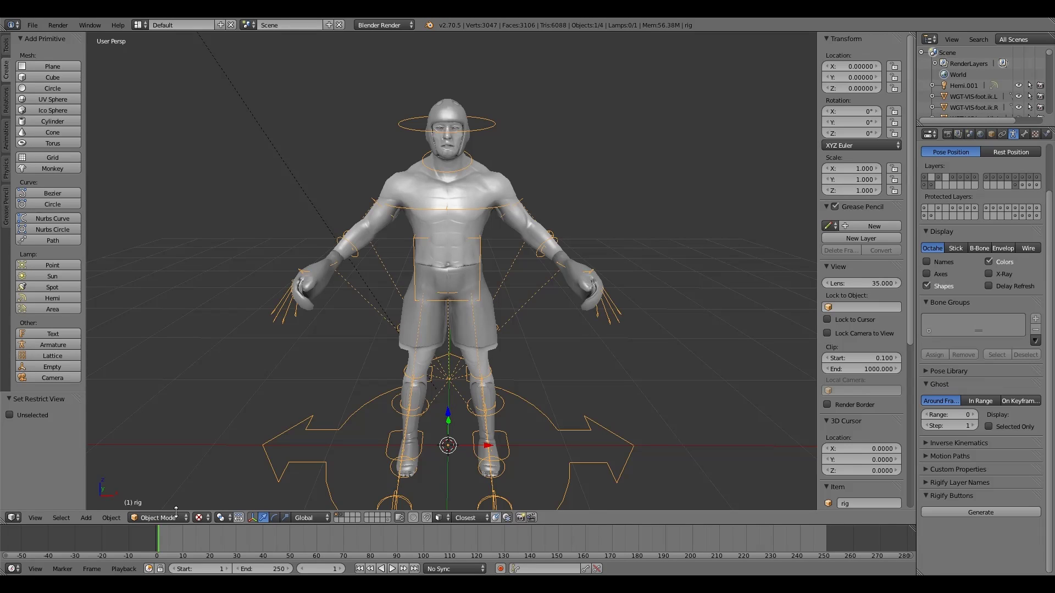
{"action": "left_click", "coordinate": [154, 480]}
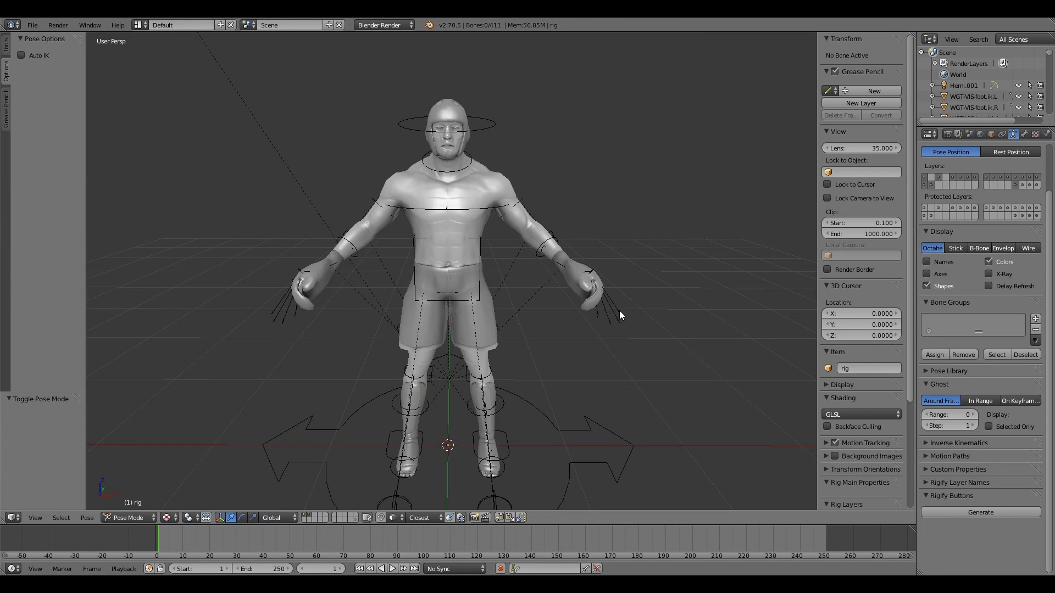
{"action": "right_click", "coordinate": [619, 311]}
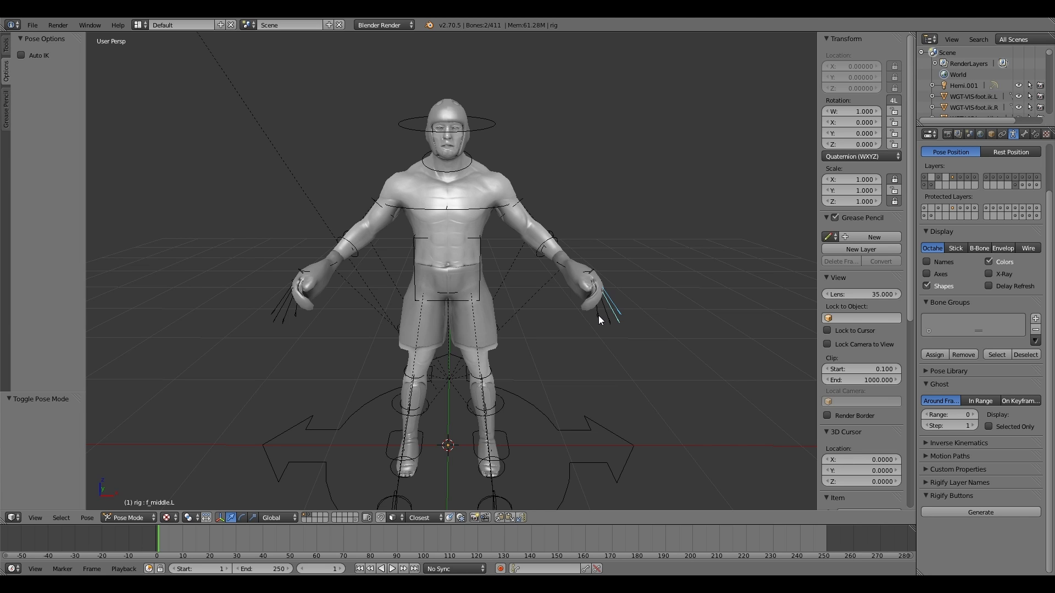
{"action": "key", "text": "KP_Decimal"}
{"action": "mouse_move", "coordinate": [516, 292]}
{"action": "middle_mouse_down"}
{"action": "mouse_move", "coordinate": [618, 282]}
{"action": "mouse_move", "coordinate": [570, 262]}
{"action": "middle_mouse_up"}
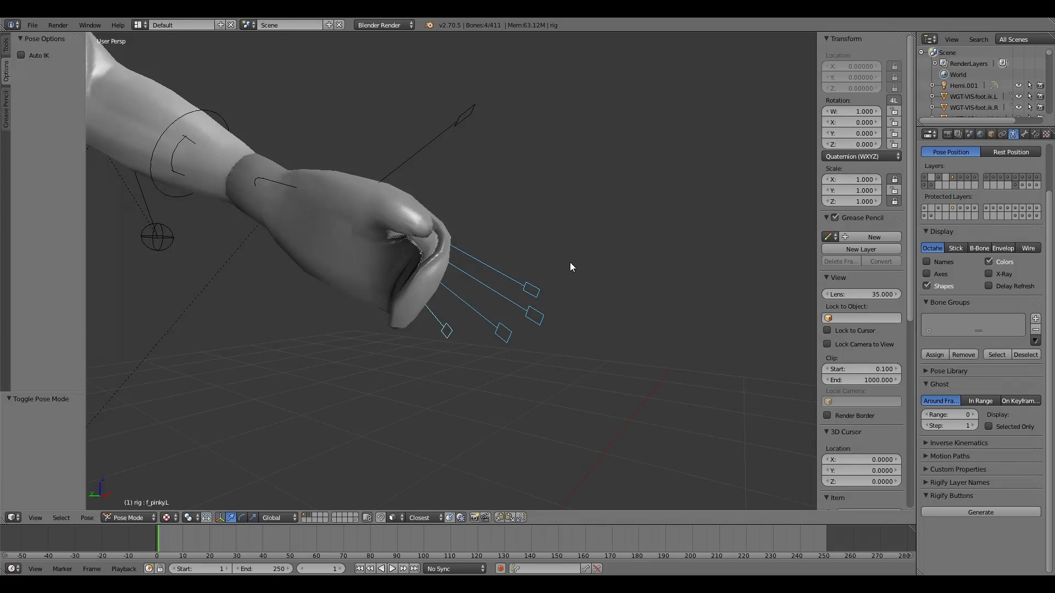
{"action": "key", "text": "s"}
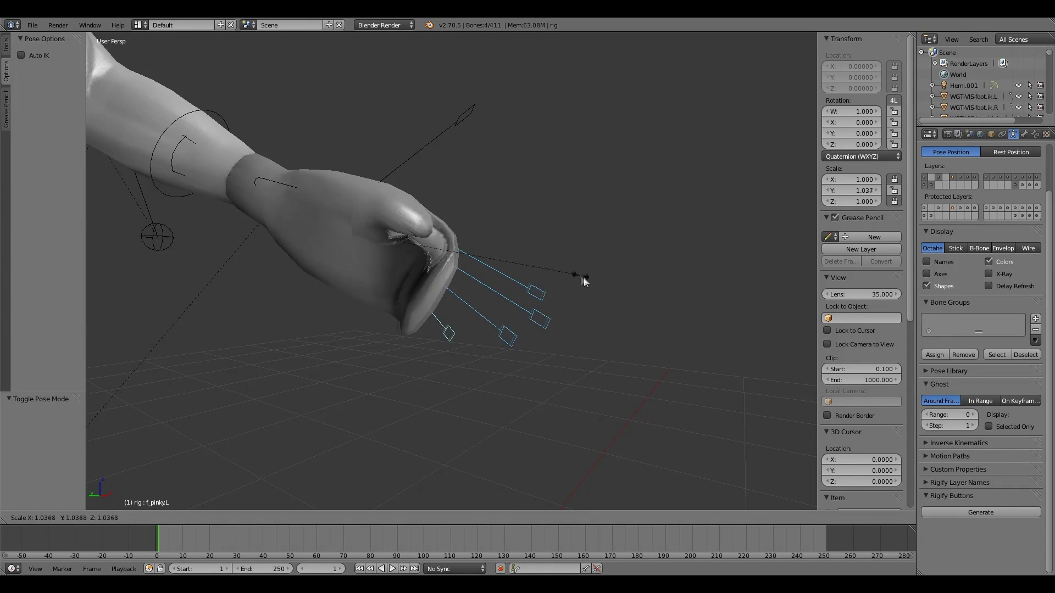
{"action": "left_click", "coordinate": [541, 279]}
Scale the left thumb bone to close the fist
{"action": "right_click", "coordinate": [463, 119]}
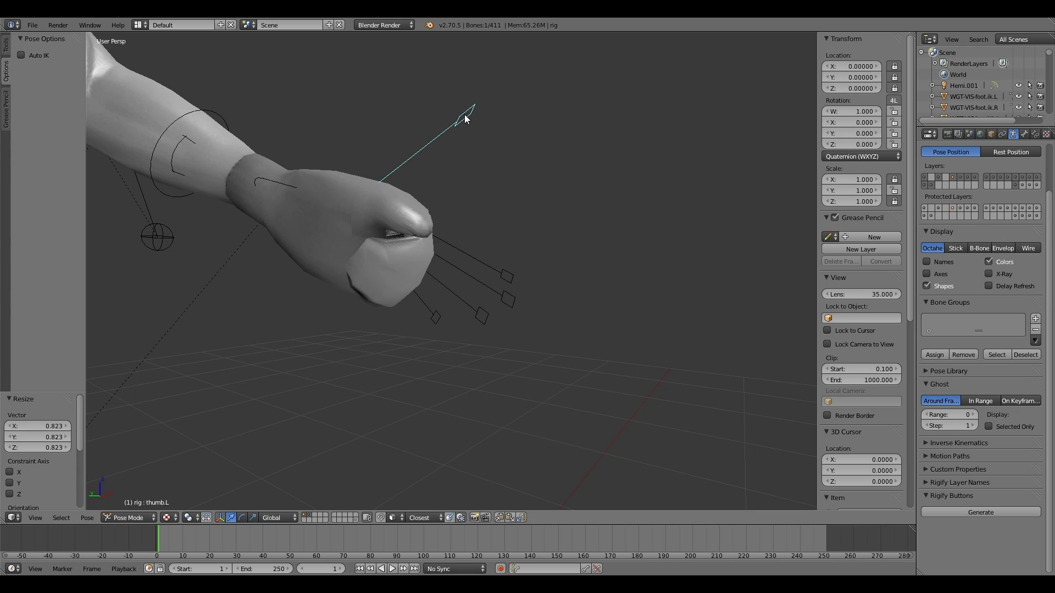
{"action": "key", "text": "s"}
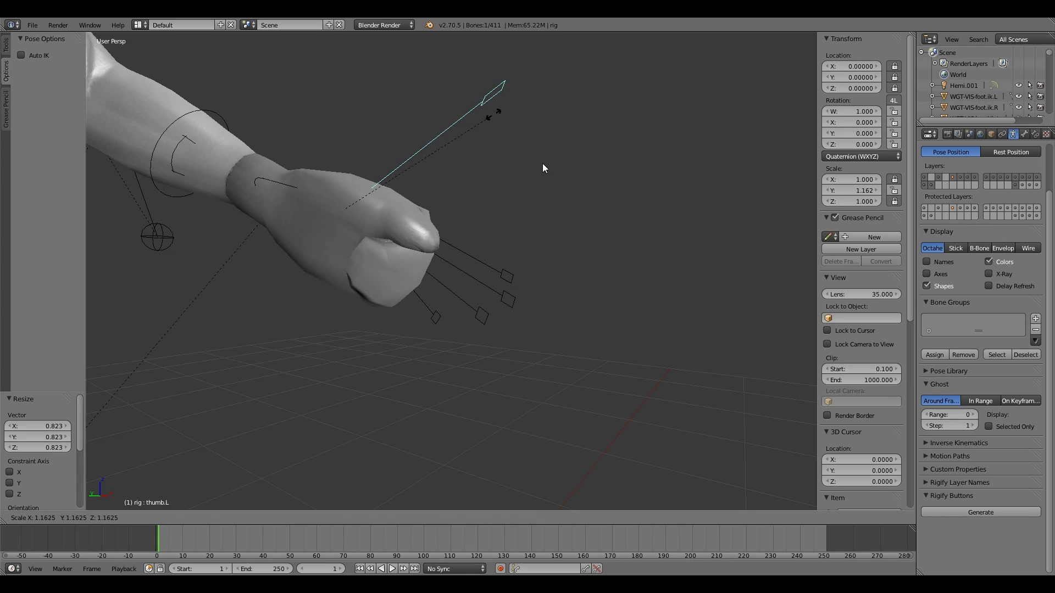
{"action": "left_click", "coordinate": [541, 165]}
{"action": "mouse_move", "coordinate": [541, 165]}
{"action": "middle_mouse_down"}
{"action": "mouse_move", "coordinate": [503, 185]}
{"action": "mouse_move", "coordinate": [419, 190]}
{"action": "mouse_move", "coordinate": [361, 178]}
{"action": "mouse_move", "coordinate": [433, 174]}
{"action": "mouse_move", "coordinate": [360, 186]}
{"action": "mouse_move", "coordinate": [582, 217]}
{"action": "mouse_move", "coordinate": [597, 252]}
{"action": "mouse_move", "coordinate": [590, 288]}
{"action": "mouse_move", "coordinate": [561, 293]}
{"action": "mouse_move", "coordinate": [586, 268]}
{"action": "middle_mouse_up"}
{"action": "right_click", "coordinate": [585, 268]}
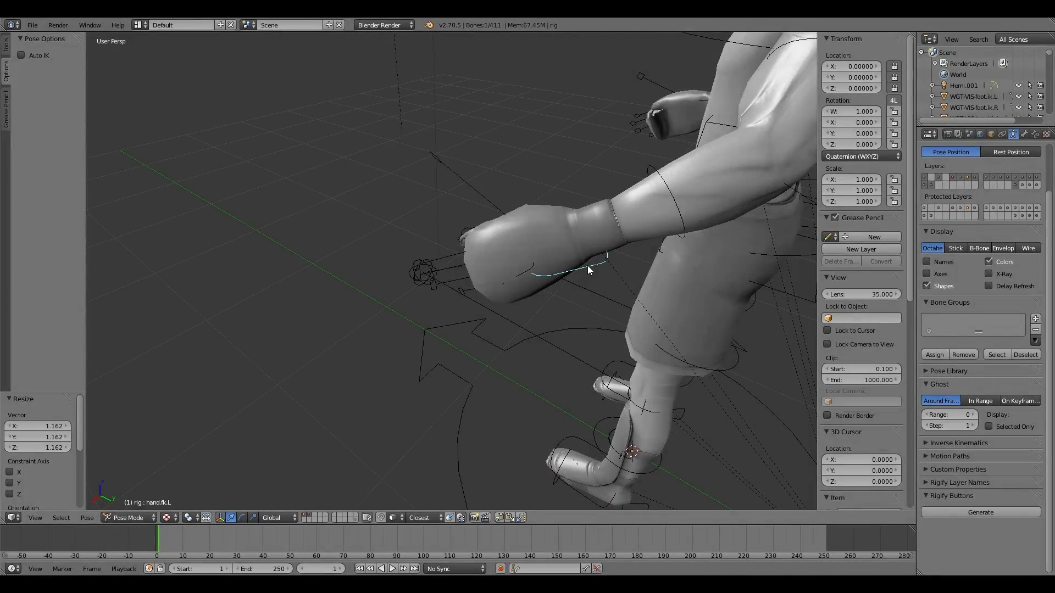
Rotate the left hand and palm bones to angle the fist
{"action": "key", "text": "r"}
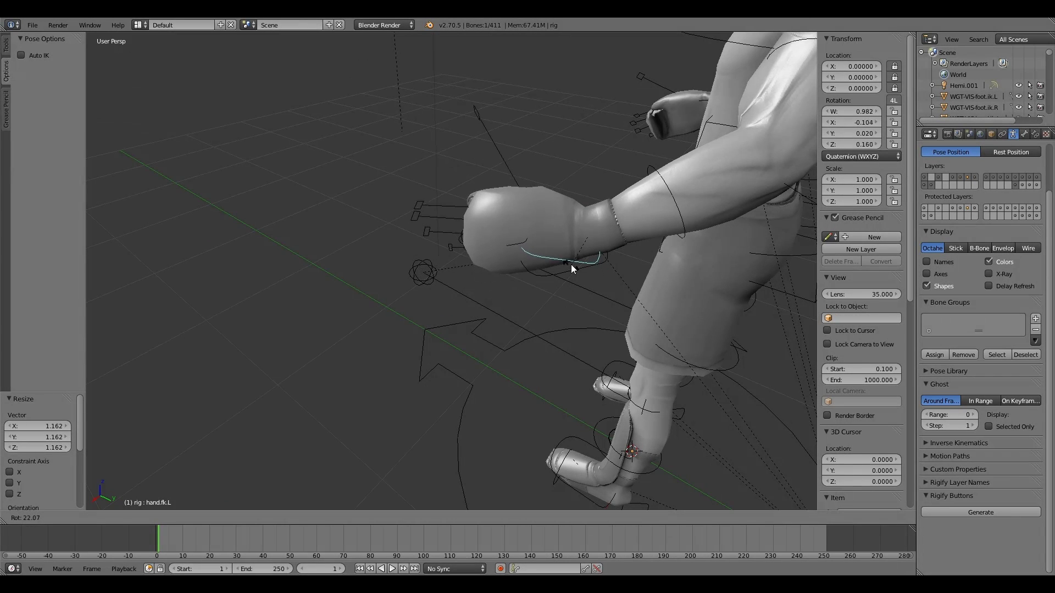
{"action": "key", "text": "g"}
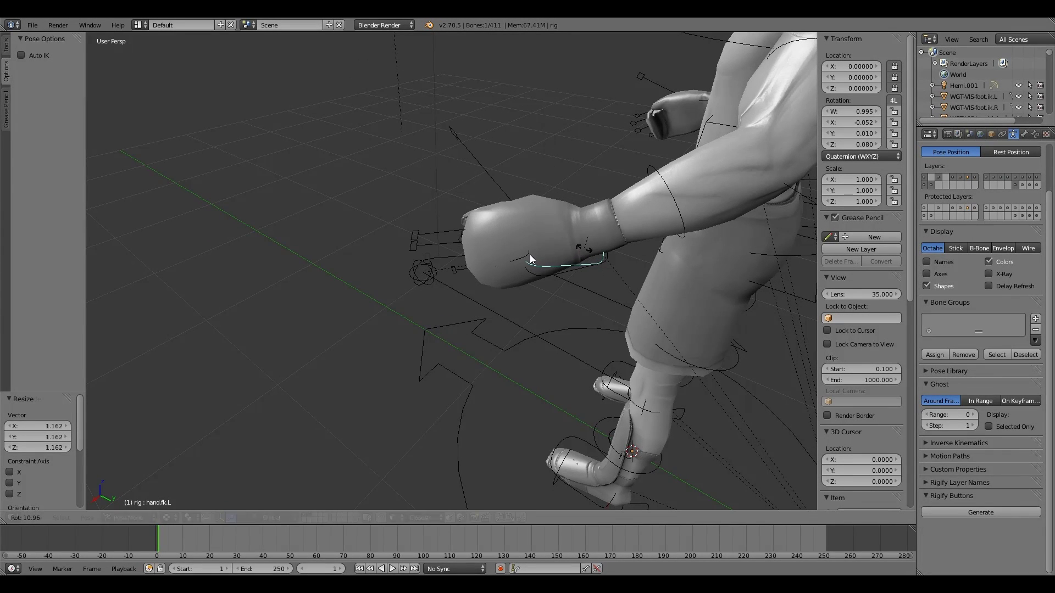
{"action": "left_click", "coordinate": [529, 255]}
{"action": "right_click", "coordinate": [530, 255]}
{"action": "key", "text": "r"}
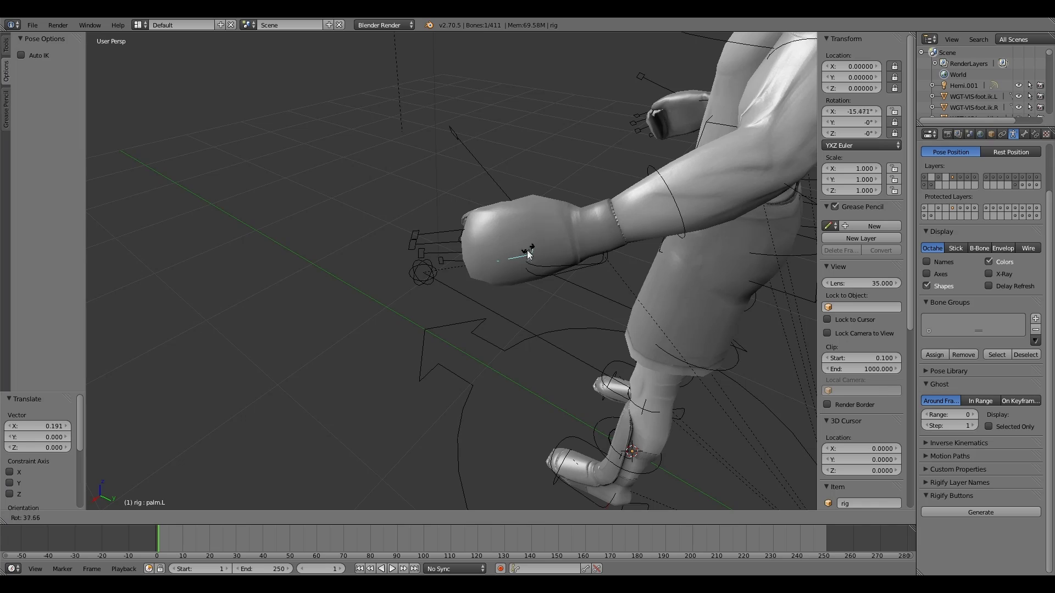
{"action": "left_click", "coordinate": [675, 204]}
Rotate the left forearm and upper arm so the glove rises to the face
{"action": "right_click", "coordinate": [675, 203]}
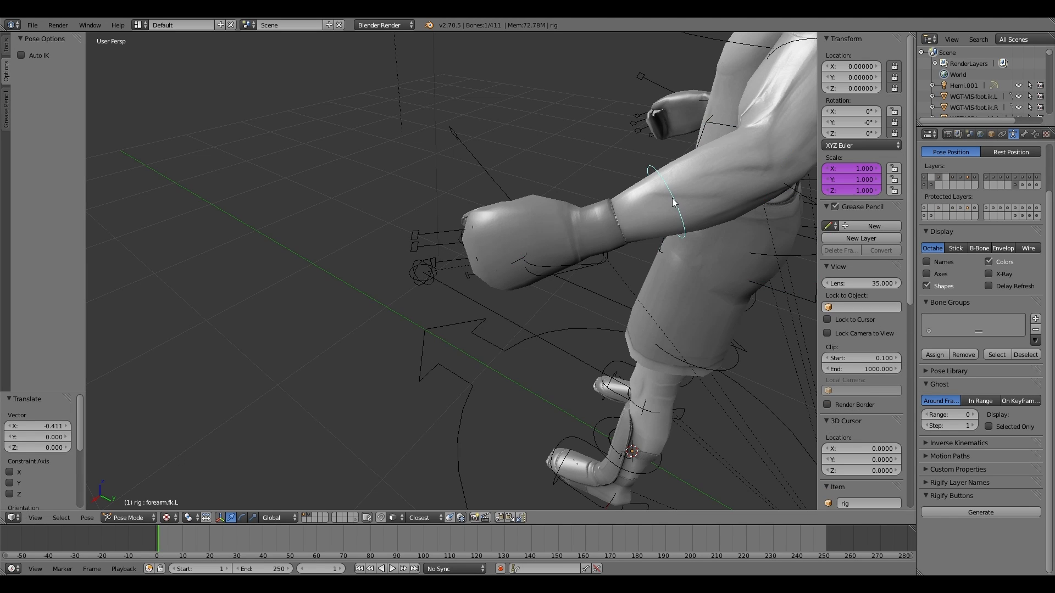
{"action": "key", "text": "r"}
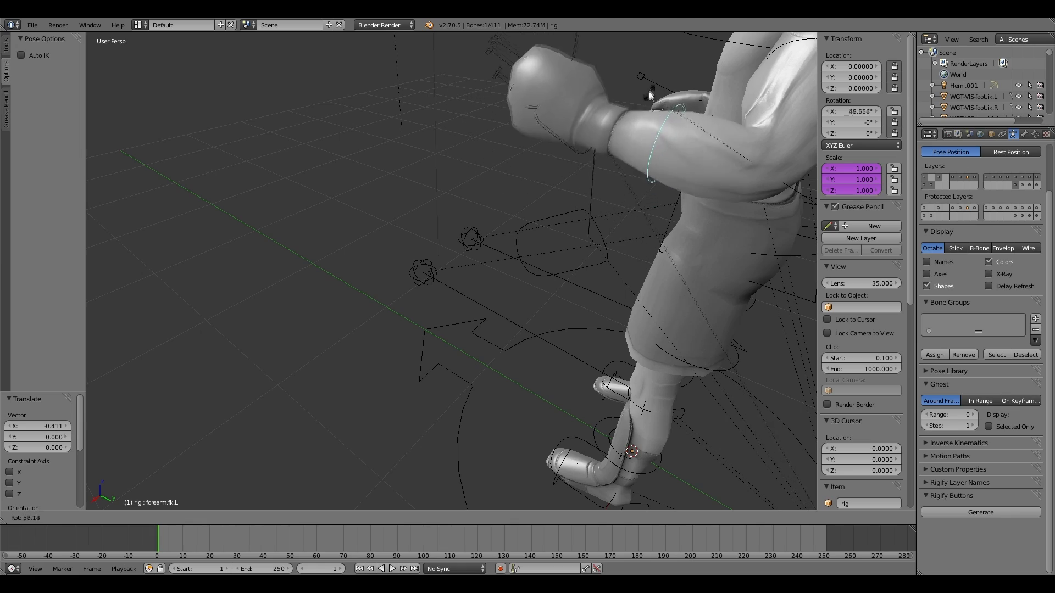
{"action": "left_click", "coordinate": [659, 75]}
{"action": "scroll", "coordinate": [659, 76], "scroll_direction": "down", "scroll_amount": 5}
{"action": "mouse_move", "coordinate": [620, 108]}
{"action": "middle_mouse_down"}
{"action": "mouse_move", "coordinate": [593, 141]}
{"action": "mouse_move", "coordinate": [664, 297]}
{"action": "mouse_move", "coordinate": [699, 290]}
{"action": "mouse_move", "coordinate": [538, 256]}
{"action": "middle_mouse_up"}
{"action": "scroll", "coordinate": [594, 137], "scroll_direction": "down", "scroll_amount": 2}
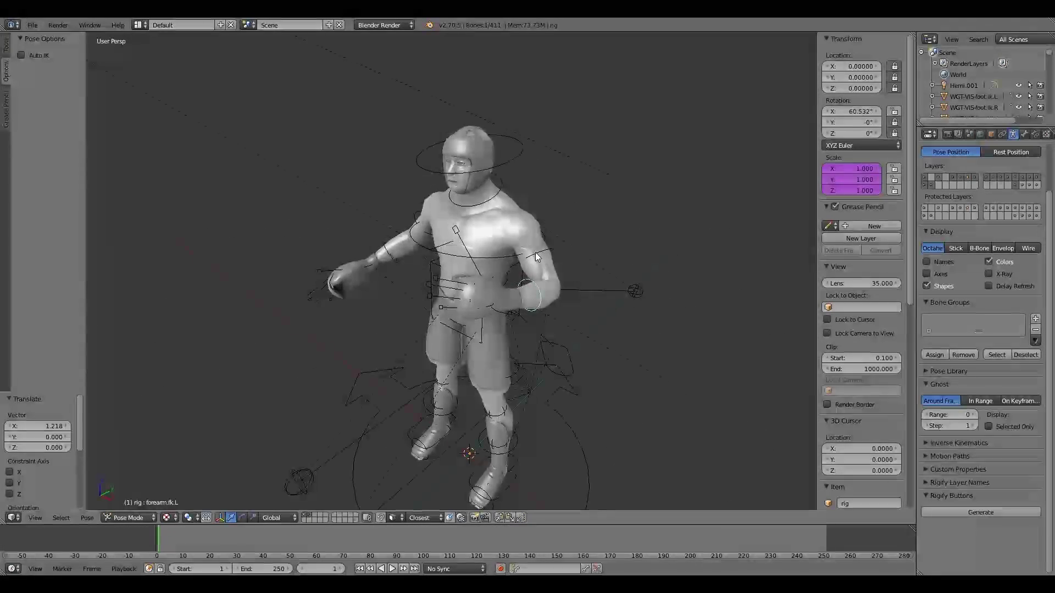
{"action": "right_click", "coordinate": [537, 256]}
{"action": "key", "text": "r"}
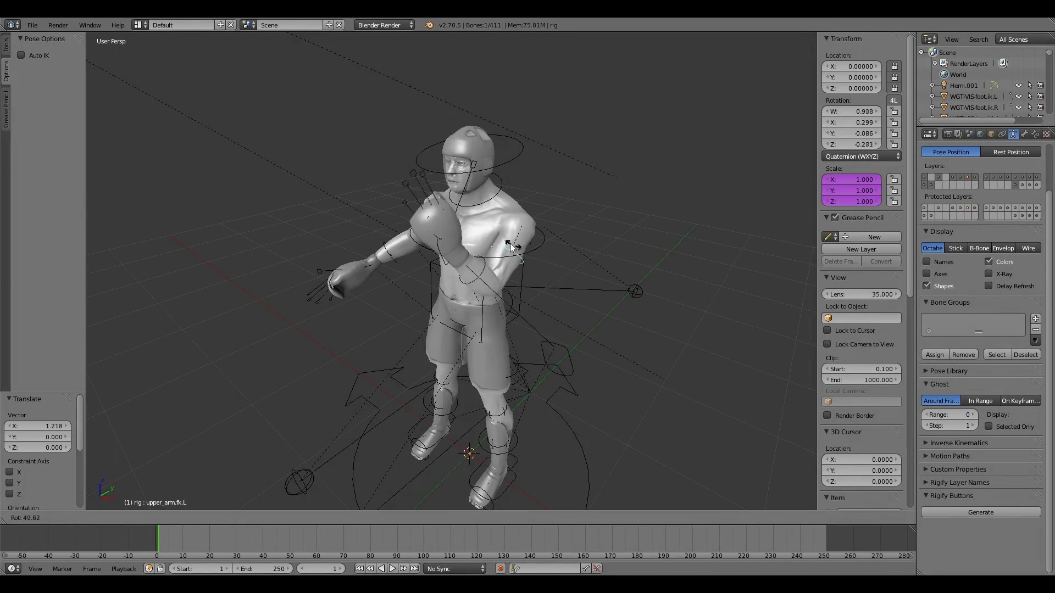
{"action": "left_click", "coordinate": [536, 262]}
{"action": "mouse_move", "coordinate": [536, 262]}
{"action": "middle_mouse_down"}
{"action": "mouse_move", "coordinate": [638, 230]}
{"action": "mouse_move", "coordinate": [143, 448]}
{"action": "middle_mouse_up"}
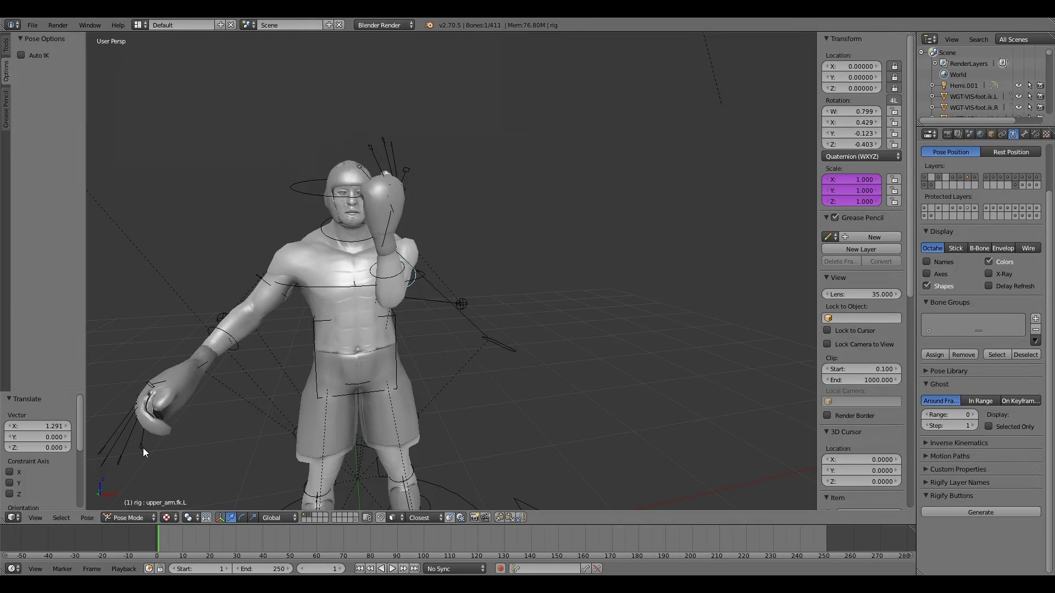
{"action": "right_click", "coordinate": [143, 447]}
Shrink the selected right-hand finger bones to curl them
{"action": "right_click", "coordinate": [108, 460], "text": "shift"}
{"action": "right_click", "coordinate": [104, 448], "text": "shift"}
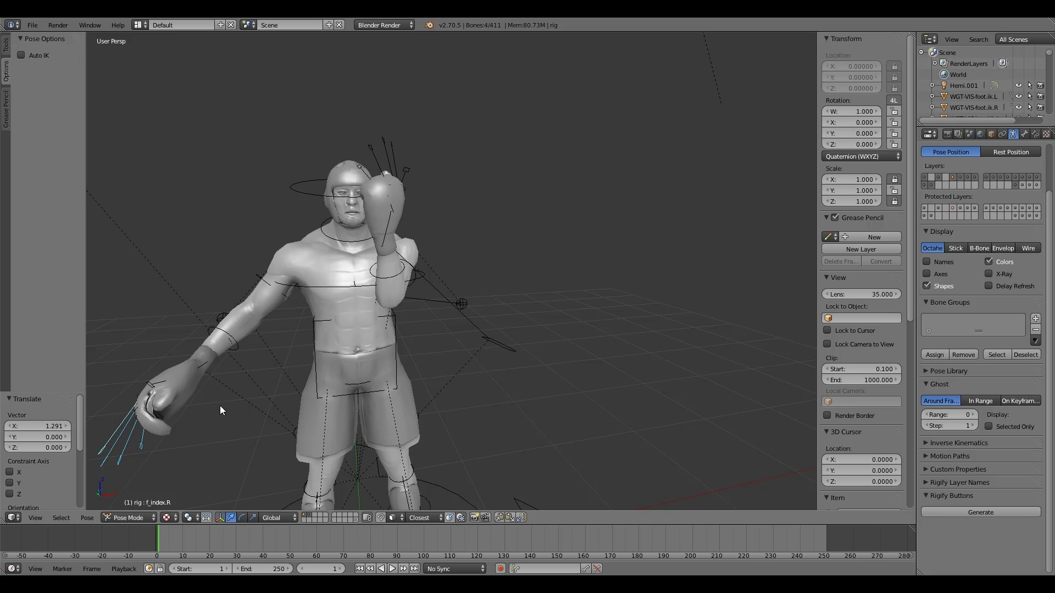
{"action": "key", "text": "s"}
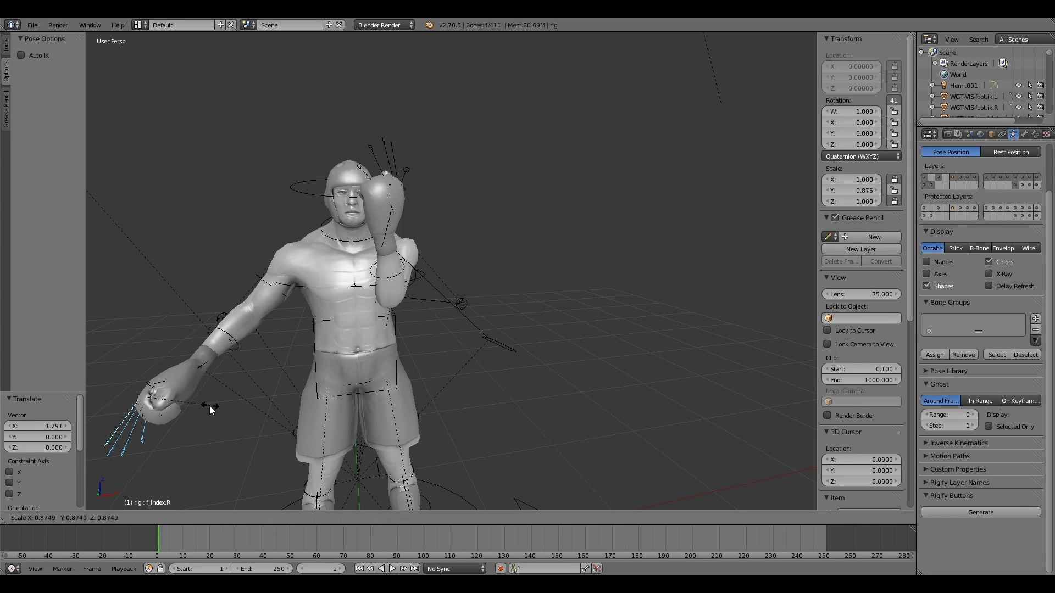
{"action": "left_click", "coordinate": [210, 405]}
Scale thumb.R to 1.212, then select forearm.fk.R from a side view
{"action": "right_click", "coordinate": [154, 392]}
{"action": "key", "text": "s"}
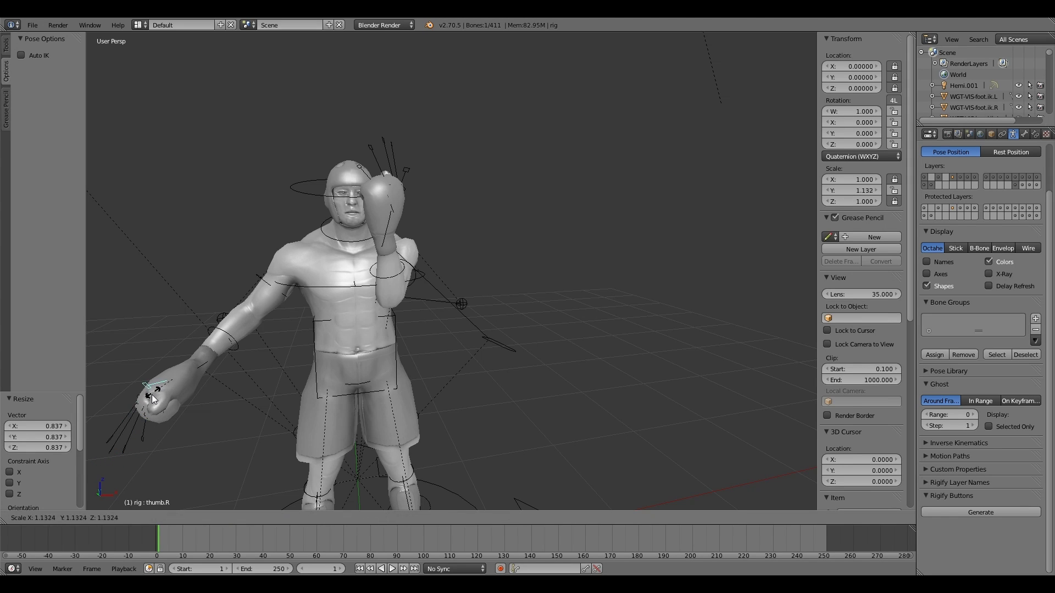
{"action": "left_click", "coordinate": [227, 335]}
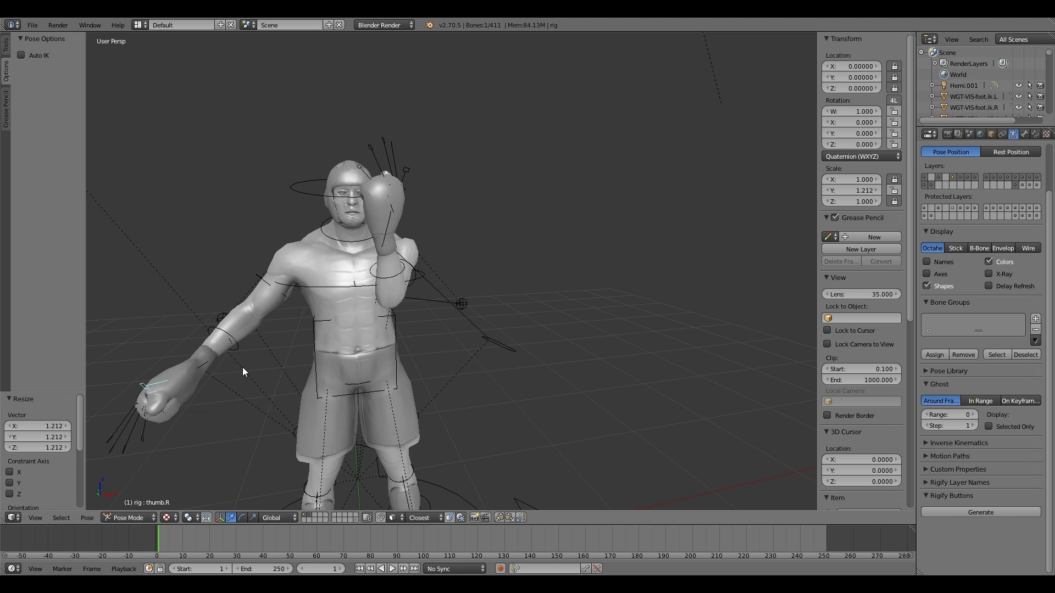
{"action": "right_click", "coordinate": [243, 367]}
{"action": "mouse_move", "coordinate": [242, 367]}
{"action": "middle_mouse_down"}
{"action": "mouse_move", "coordinate": [343, 366]}
{"action": "mouse_move", "coordinate": [473, 311]}
{"action": "middle_mouse_up"}
{"action": "scroll", "coordinate": [473, 312], "scroll_direction": "up", "scroll_amount": 2}
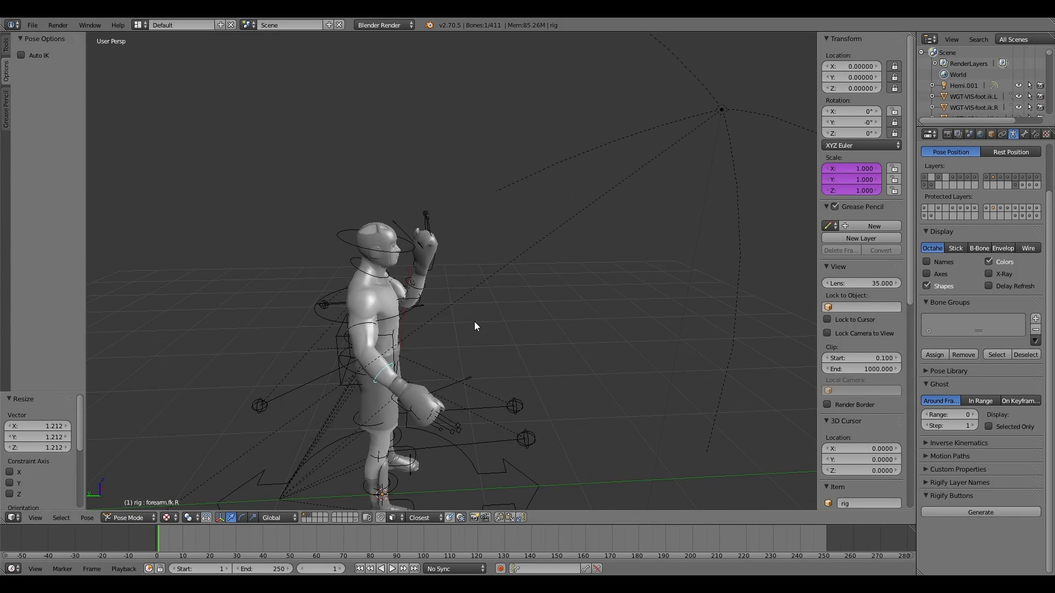
Bend the right forearm 53.6° and rotate the right upper arm upward
{"action": "scroll", "coordinate": [473, 313], "scroll_direction": "up", "scroll_amount": 1}
{"action": "key", "text": "r"}
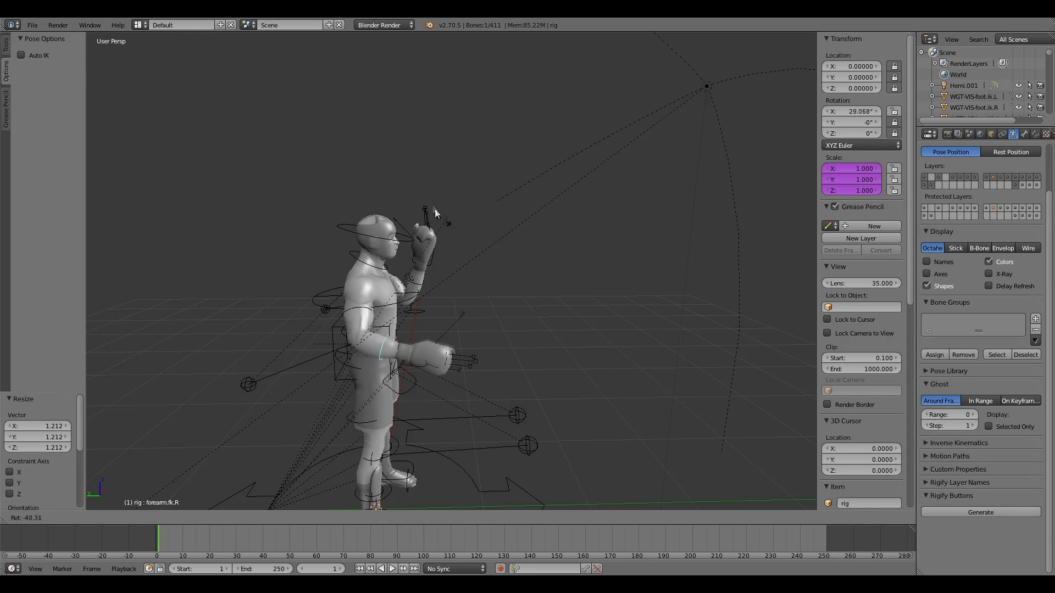
{"action": "left_click", "coordinate": [365, 155]}
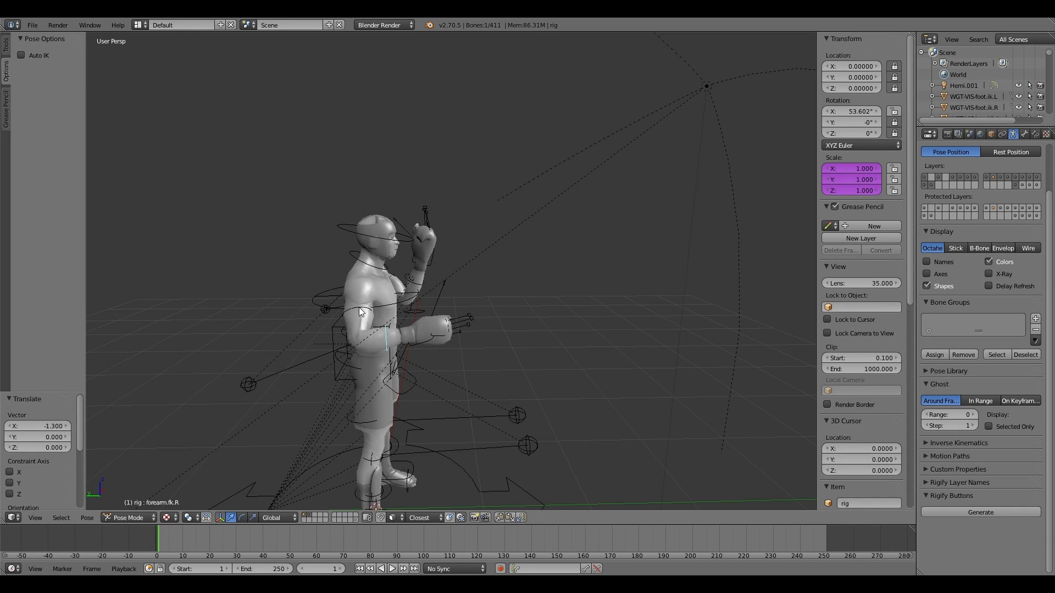
{"action": "right_click", "coordinate": [361, 312]}
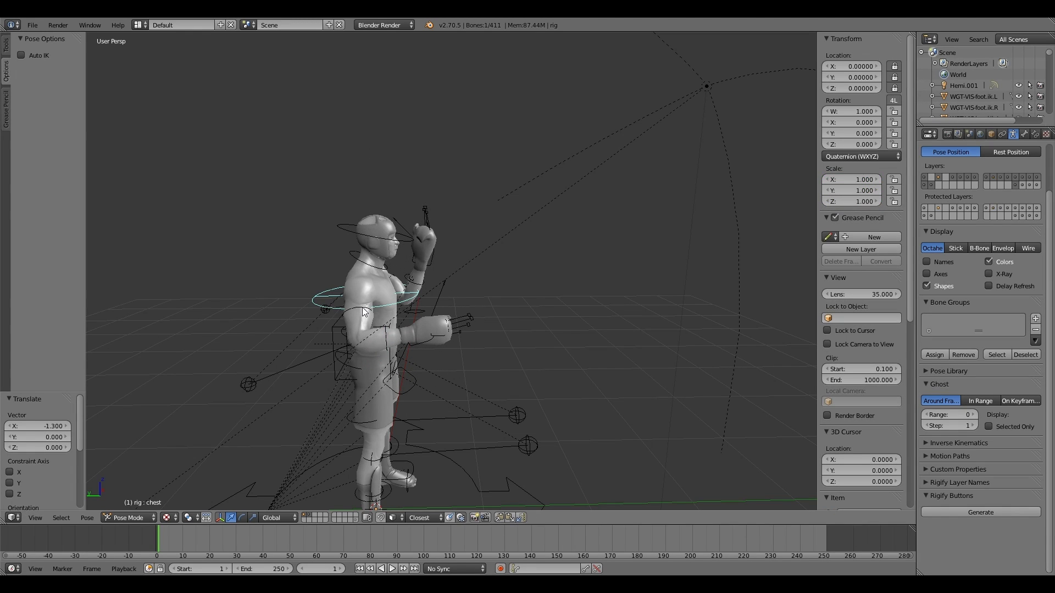
{"action": "right_click", "coordinate": [461, 263]}
{"action": "key", "text": "r"}
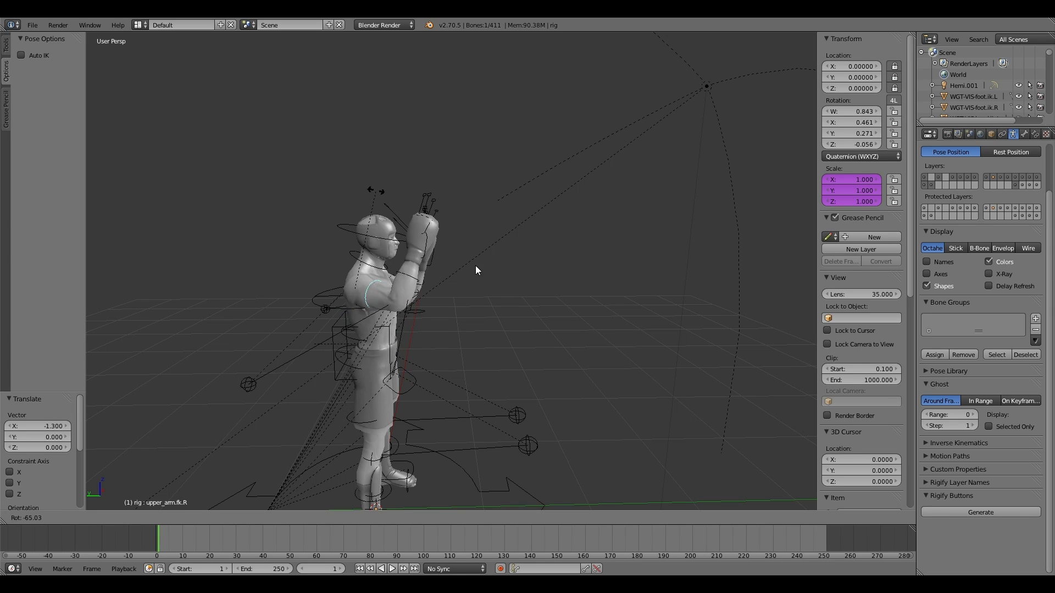
{"action": "left_click", "coordinate": [475, 266]}
Refine the right upper arm rotation from front and side views
{"action": "mouse_move", "coordinate": [475, 266]}
{"action": "middle_mouse_down"}
{"action": "mouse_move", "coordinate": [351, 281]}
{"action": "mouse_move", "coordinate": [357, 351]}
{"action": "middle_mouse_up"}
{"action": "key", "text": "r"}
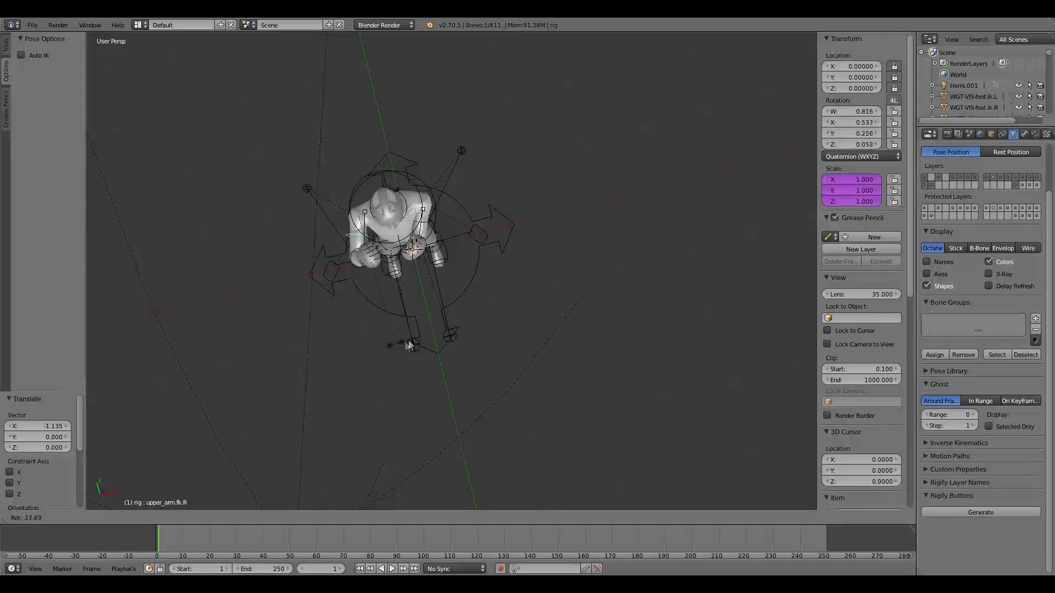
{"action": "left_click", "coordinate": [397, 309]}
{"action": "mouse_move", "coordinate": [396, 308]}
{"action": "middle_mouse_down"}
{"action": "mouse_move", "coordinate": [377, 256]}
{"action": "mouse_move", "coordinate": [384, 279]}
{"action": "middle_mouse_up"}
{"action": "key", "text": "r"}
{"action": "left_click", "coordinate": [367, 269]}
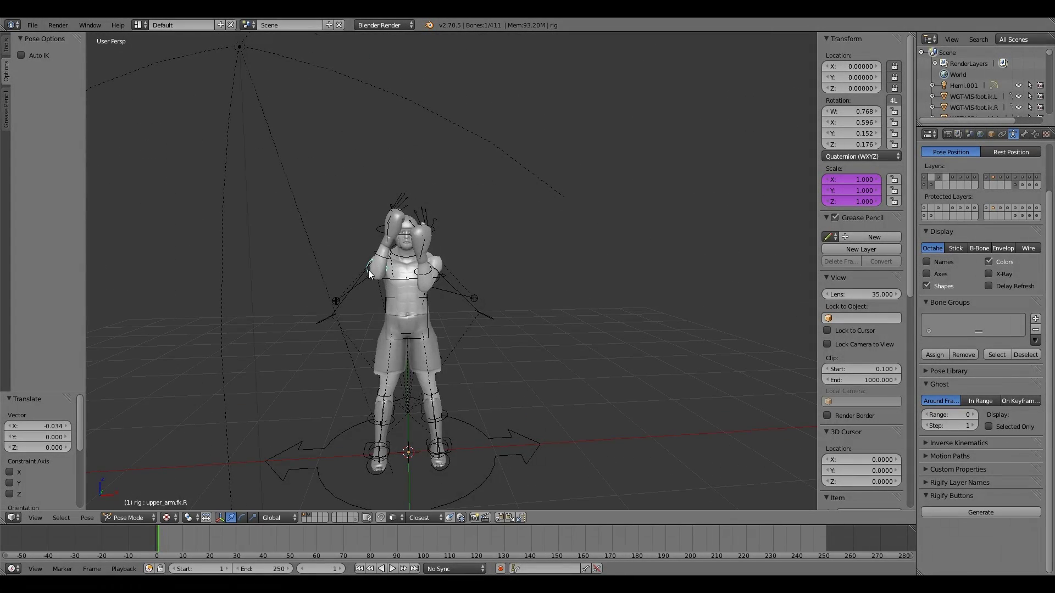
{"action": "middle_click_drag", "start_coordinate": [368, 269], "coordinate": [481, 272]}
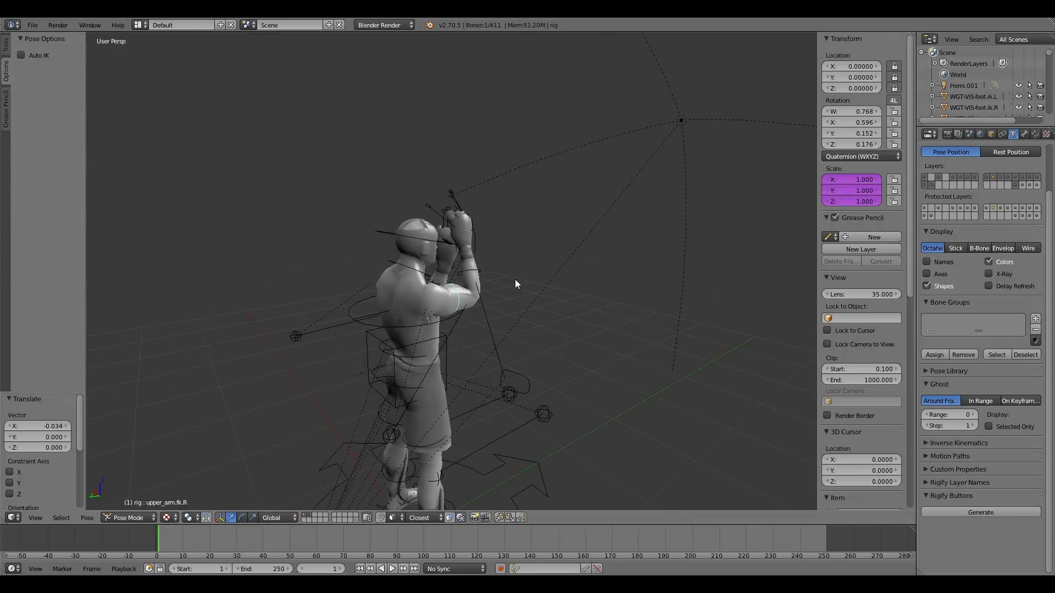
{"action": "key", "text": "r"}
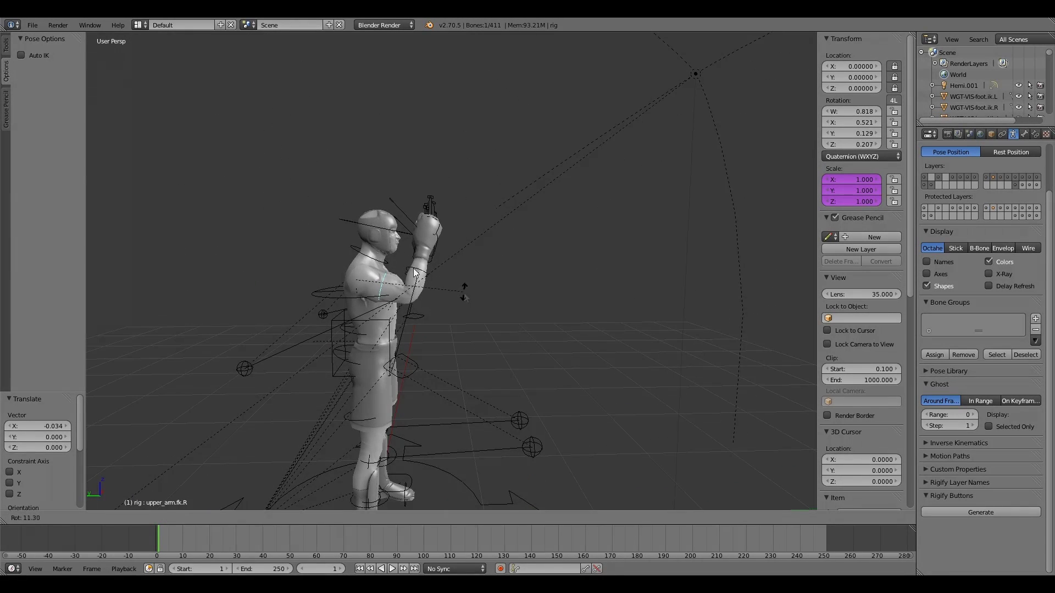
{"action": "left_click", "coordinate": [464, 292]}
Bend the right forearm further to about 60.6°
{"action": "right_click", "coordinate": [413, 273]}
{"action": "key", "text": "r"}
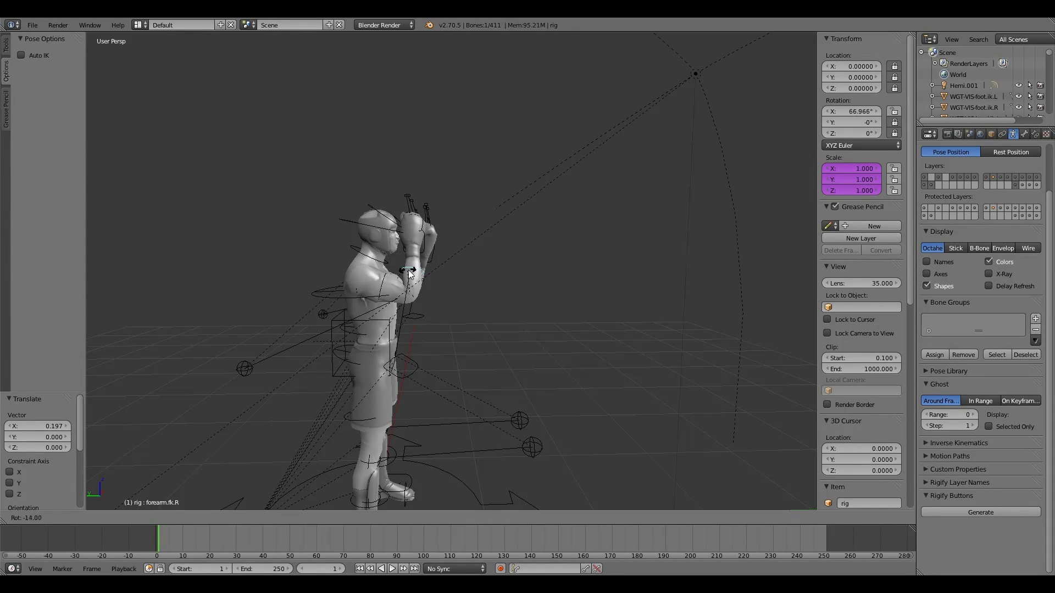
{"action": "left_click", "coordinate": [463, 279]}
{"action": "mouse_move", "coordinate": [462, 280]}
{"action": "middle_mouse_down"}
{"action": "mouse_move", "coordinate": [406, 294]}
{"action": "mouse_move", "coordinate": [386, 286]}
{"action": "mouse_move", "coordinate": [370, 298]}
{"action": "mouse_move", "coordinate": [413, 328]}
{"action": "mouse_move", "coordinate": [360, 332]}
{"action": "mouse_move", "coordinate": [483, 325]}
{"action": "middle_mouse_up"}
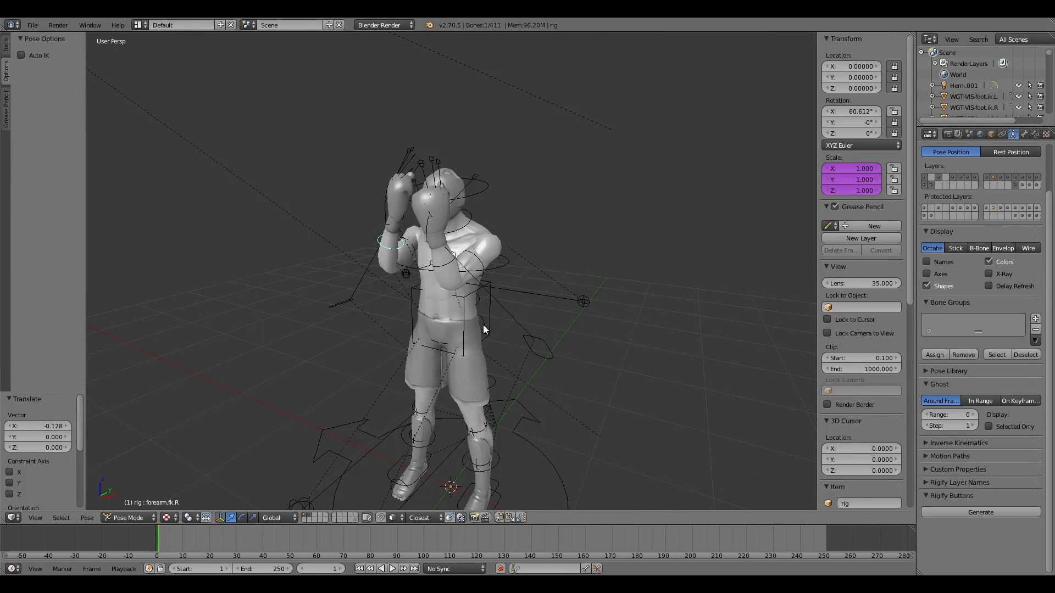
{"action": "right_click", "coordinate": [483, 326]}
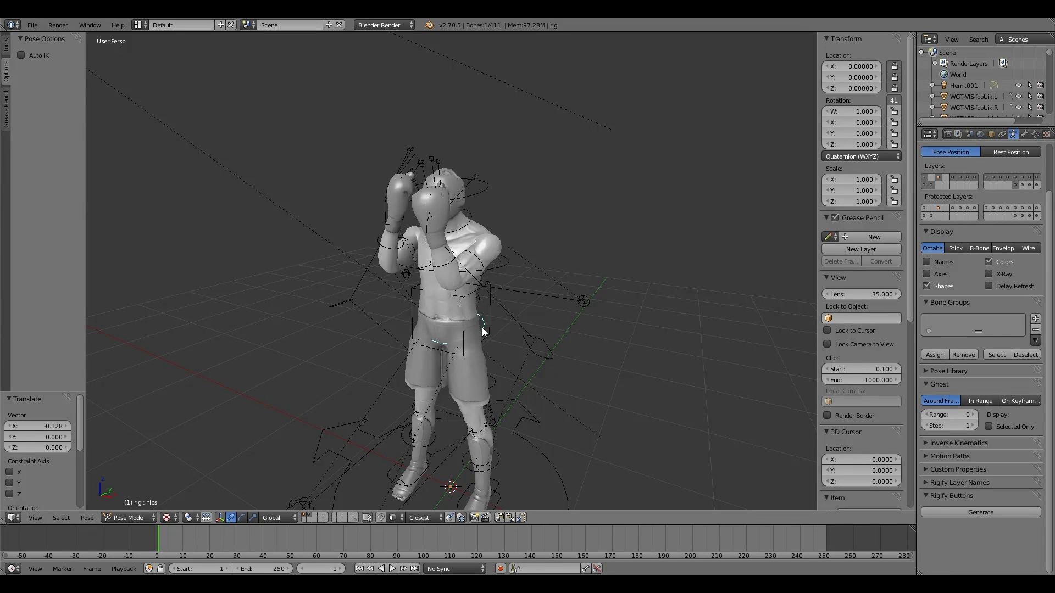
Turn the hips 18.93° in top orthographic view
{"action": "key", "text": "KP_7"}
{"action": "key", "text": "KP_5"}
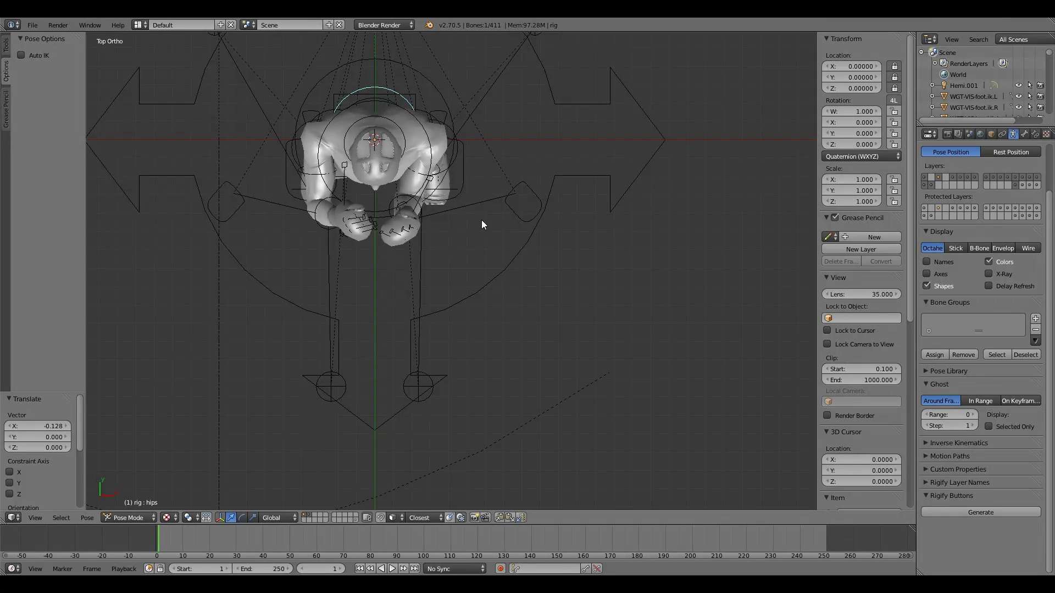
{"action": "key", "text": "r"}
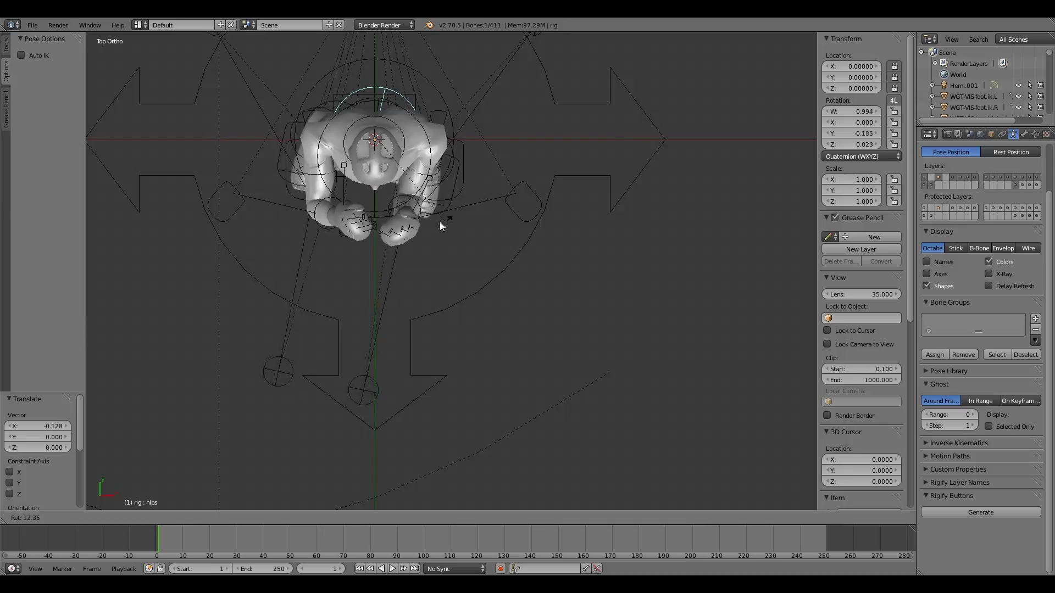
{"action": "left_click", "coordinate": [428, 220]}
{"action": "mouse_move", "coordinate": [429, 219]}
{"action": "middle_mouse_down"}
{"action": "mouse_move", "coordinate": [470, 304]}
{"action": "mouse_move", "coordinate": [491, 195]}
{"action": "mouse_move", "coordinate": [460, 223]}
{"action": "mouse_move", "coordinate": [469, 228]}
{"action": "mouse_move", "coordinate": [448, 236]}
{"action": "mouse_move", "coordinate": [514, 216]}
{"action": "mouse_move", "coordinate": [553, 265]}
{"action": "middle_mouse_up"}
Turn the neck 21.522° from the top view
{"action": "right_click", "coordinate": [516, 219]}
{"action": "key", "text": "KP_7"}
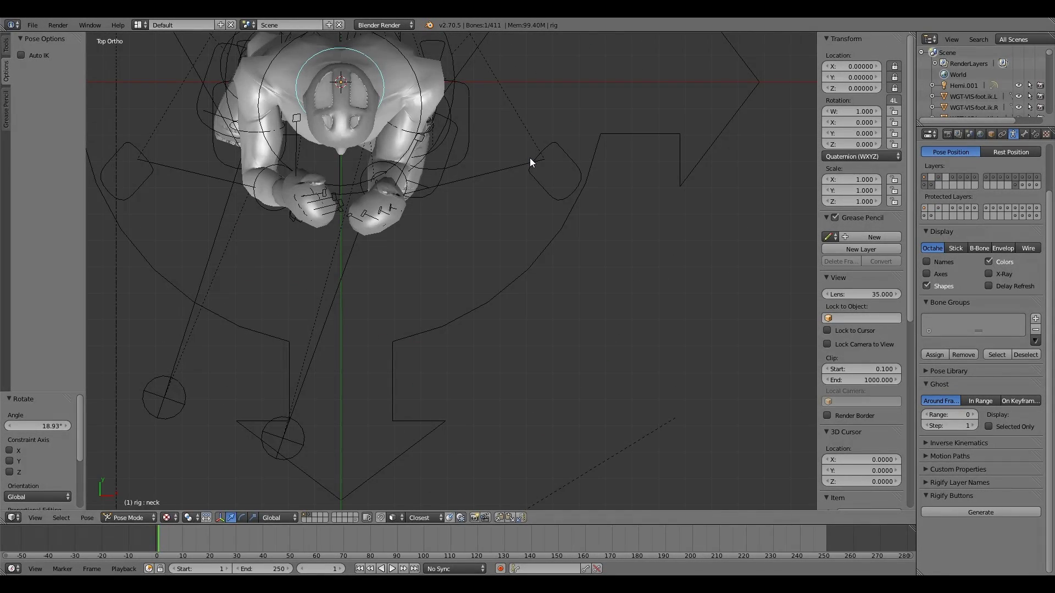
{"action": "key", "text": "r"}
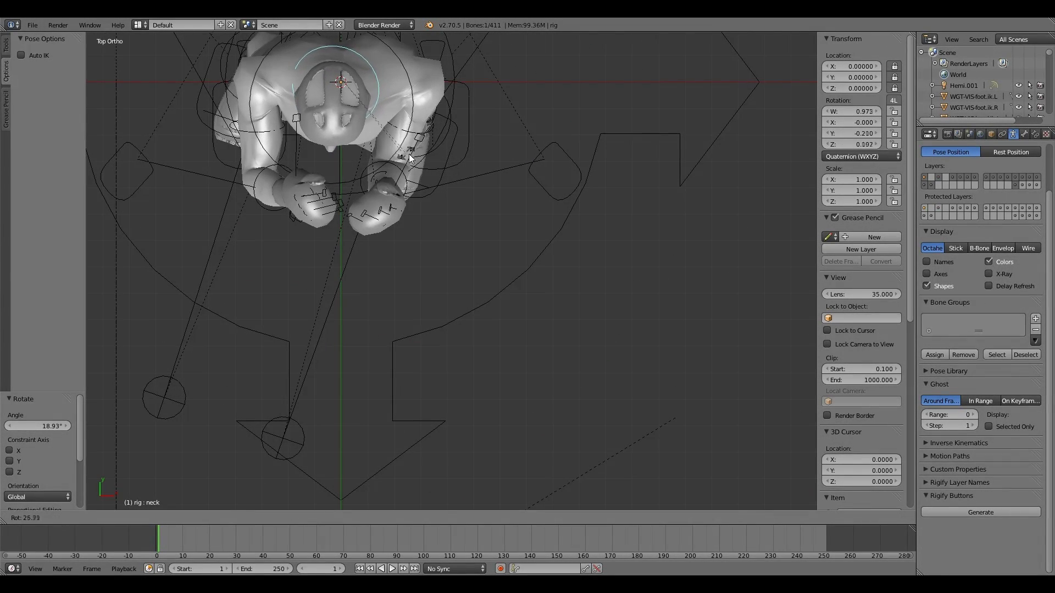
{"action": "left_click", "coordinate": [346, 111]}
{"action": "mouse_move", "coordinate": [345, 109]}
{"action": "middle_mouse_down"}
{"action": "mouse_move", "coordinate": [317, 60]}
{"action": "mouse_move", "coordinate": [470, 151]}
{"action": "middle_mouse_up"}
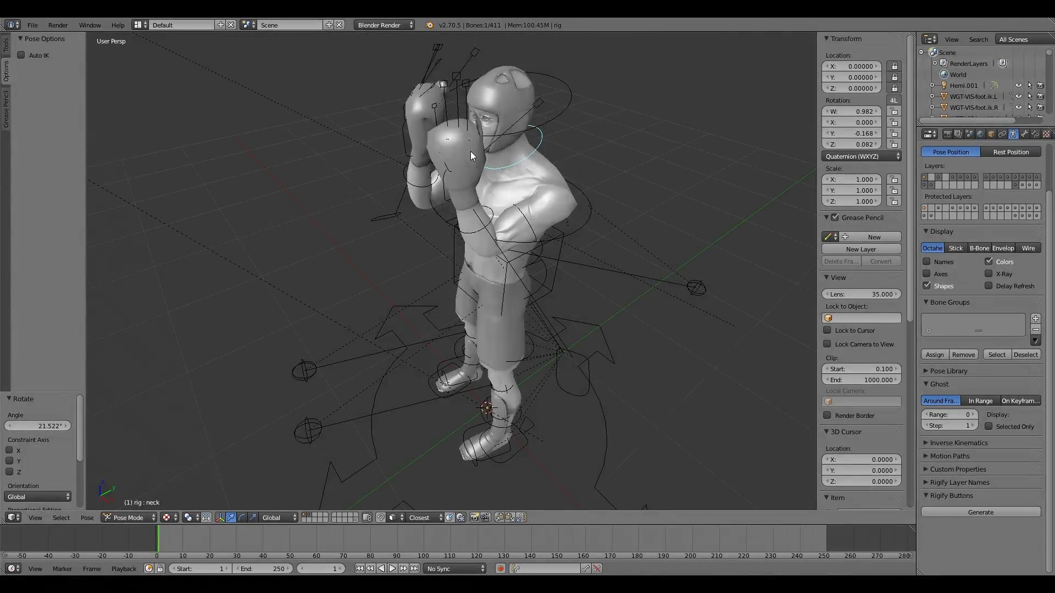
Turn the head -11.632° from the top view and begin a chest tilt
{"action": "right_click", "coordinate": [471, 150]}
{"action": "key", "text": "KP_7"}
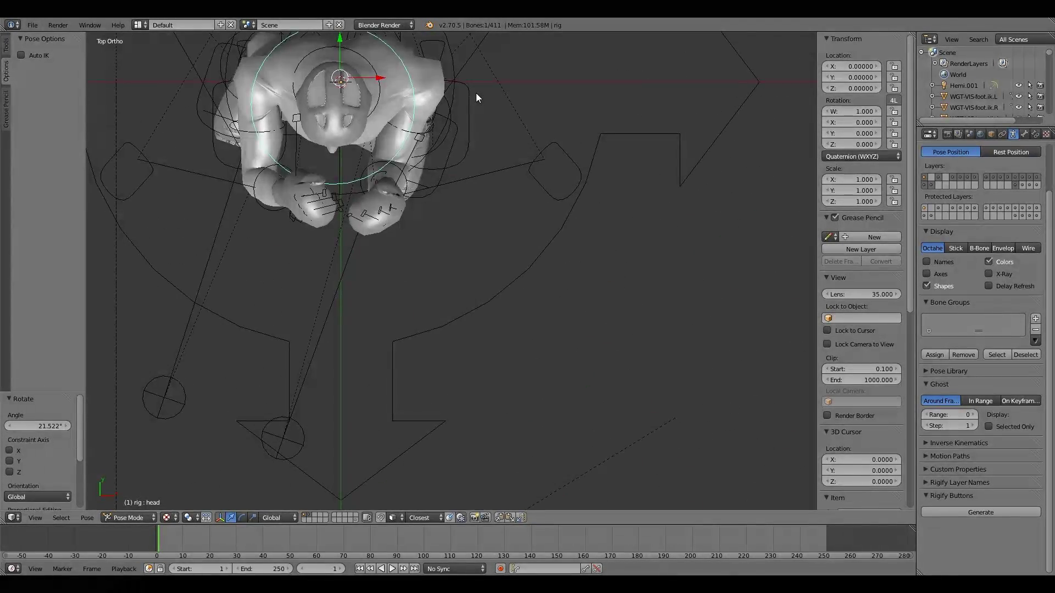
{"action": "key", "text": "r"}
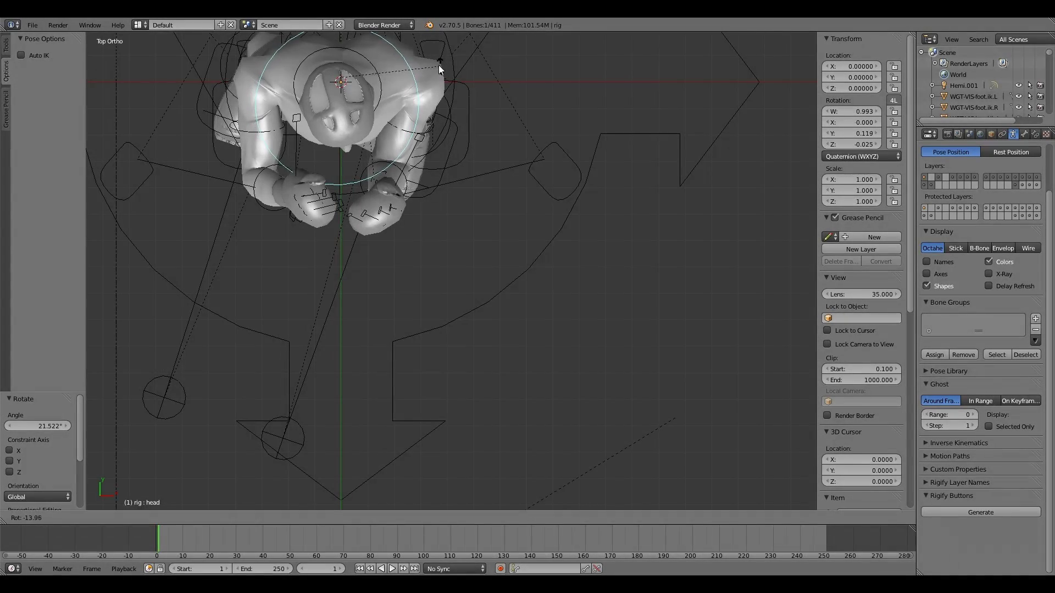
{"action": "left_click", "coordinate": [445, 74]}
{"action": "mouse_move", "coordinate": [541, 272]}
{"action": "middle_mouse_down"}
{"action": "mouse_move", "coordinate": [526, 213]}
{"action": "mouse_move", "coordinate": [566, 178]}
{"action": "mouse_move", "coordinate": [447, 180]}
{"action": "mouse_move", "coordinate": [671, 303]}
{"action": "middle_mouse_up"}
{"action": "right_click", "coordinate": [671, 303]}
{"action": "key", "text": "r"}
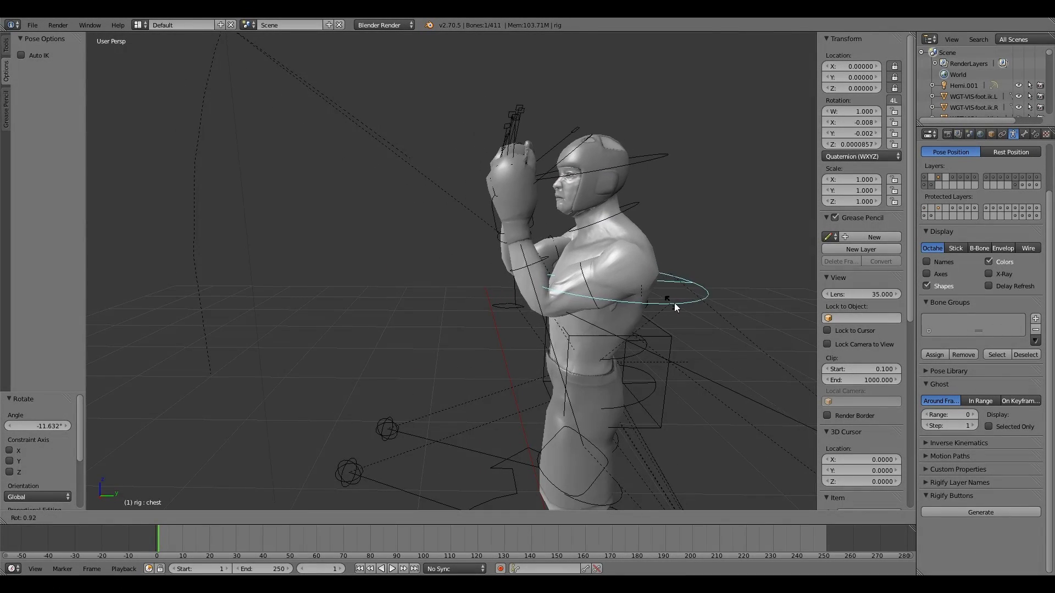
Cancel the chest tilt and rotate the spine and hips controls instead
{"action": "key", "text": "Escape"}
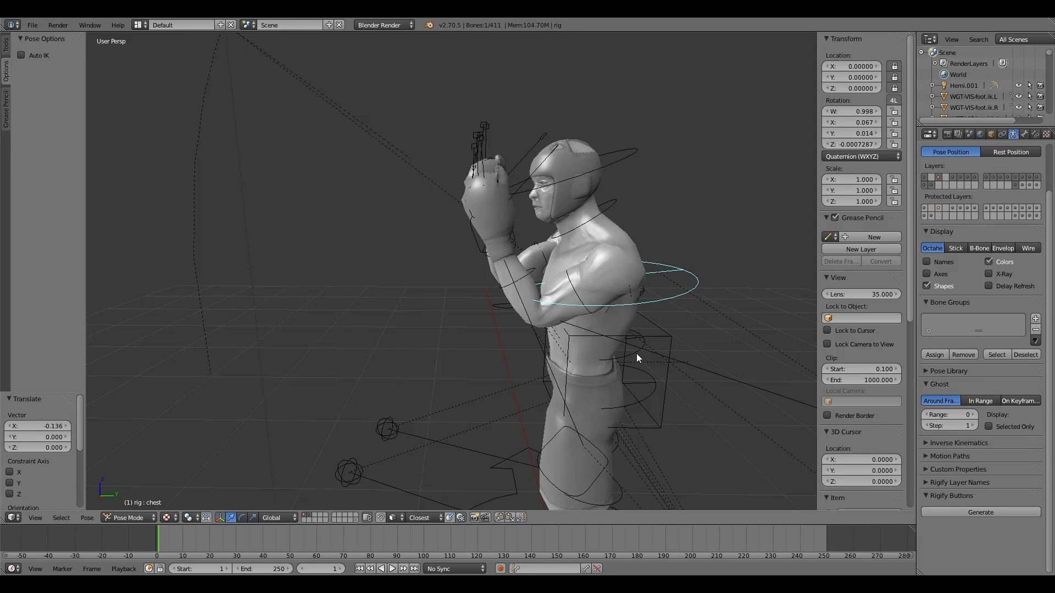
{"action": "right_click", "coordinate": [636, 354]}
{"action": "key", "text": "r"}
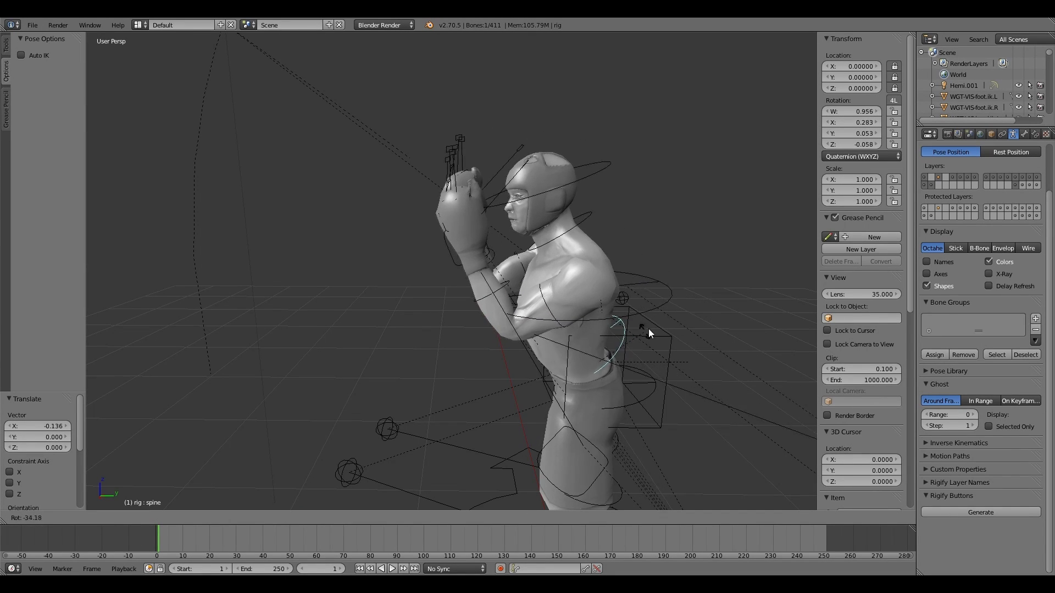
{"action": "left_click", "coordinate": [648, 375]}
{"action": "right_click", "coordinate": [645, 401]}
{"action": "key", "text": "r"}
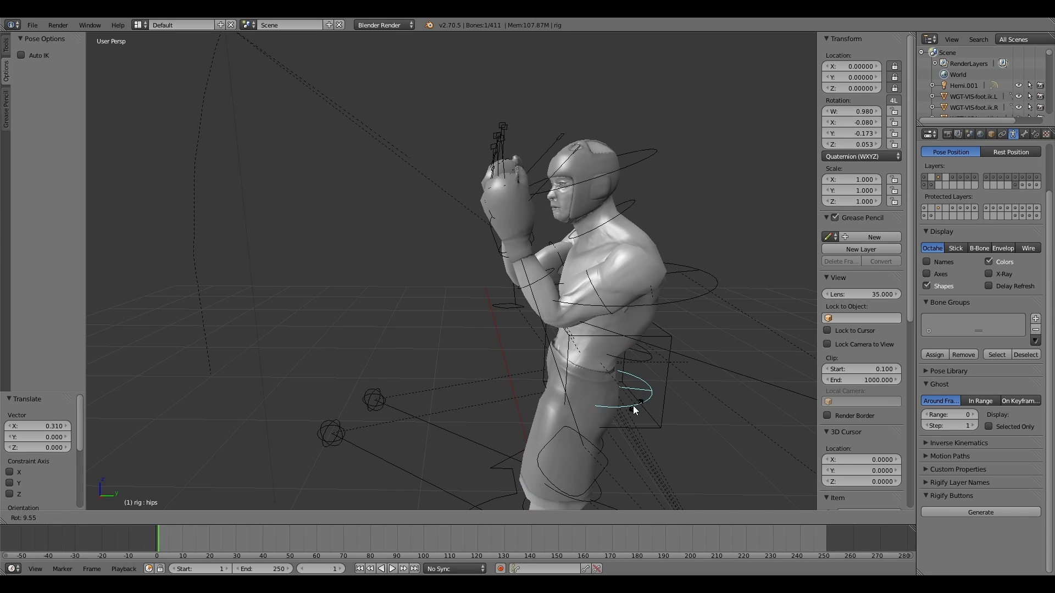
{"action": "left_click", "coordinate": [685, 444]}
Bend the left shin about 27.75° to raise the knee
{"action": "scroll", "coordinate": [662, 412], "scroll_direction": "down", "scroll_amount": 3}
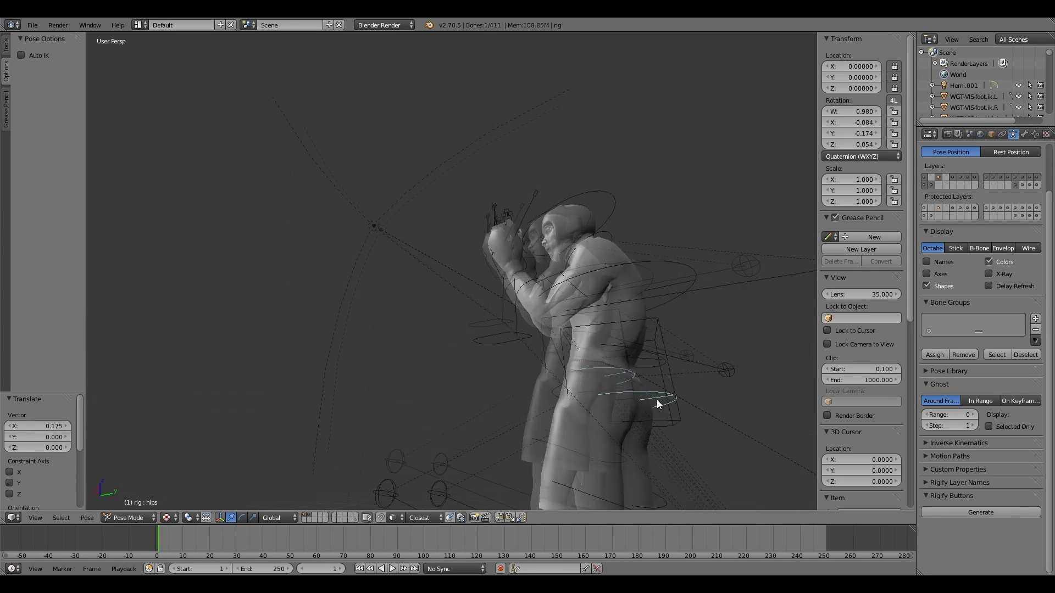
{"action": "scroll", "coordinate": [660, 407], "scroll_direction": "down", "scroll_amount": 3}
{"action": "middle_click_drag", "start_coordinate": [494, 411], "coordinate": [489, 401]}
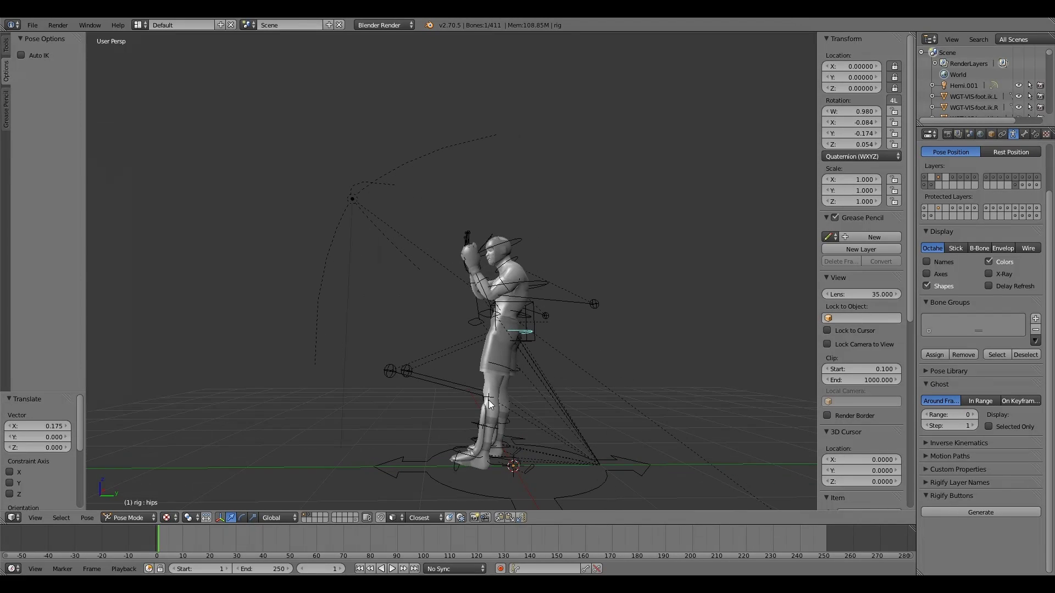
{"action": "right_click", "coordinate": [487, 399]}
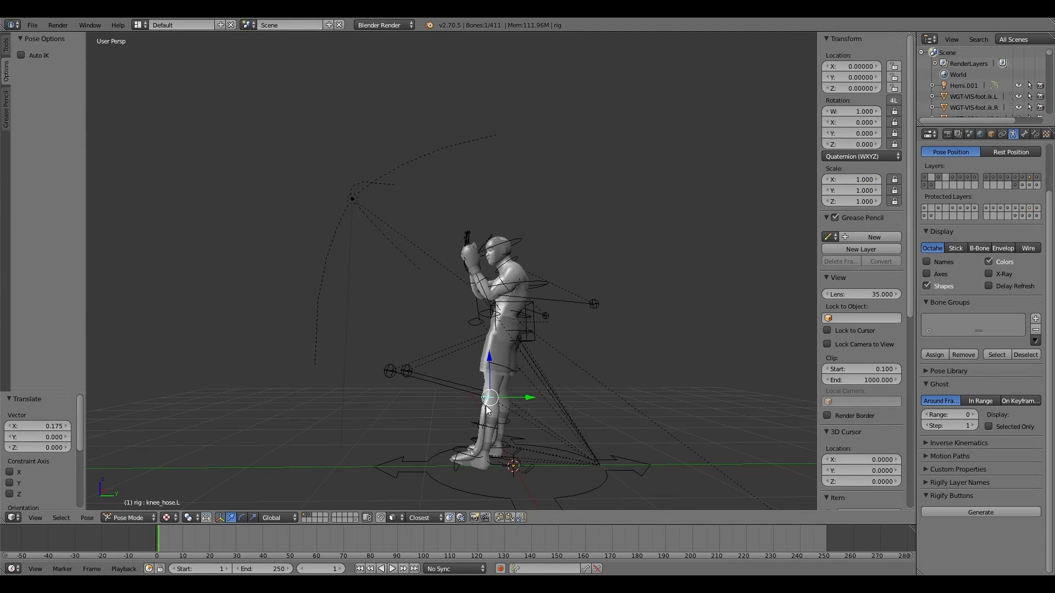
{"action": "key", "text": "g"}
{"action": "key", "text": "Escape"}
{"action": "right_click", "coordinate": [500, 440]}
{"action": "key", "text": "r"}
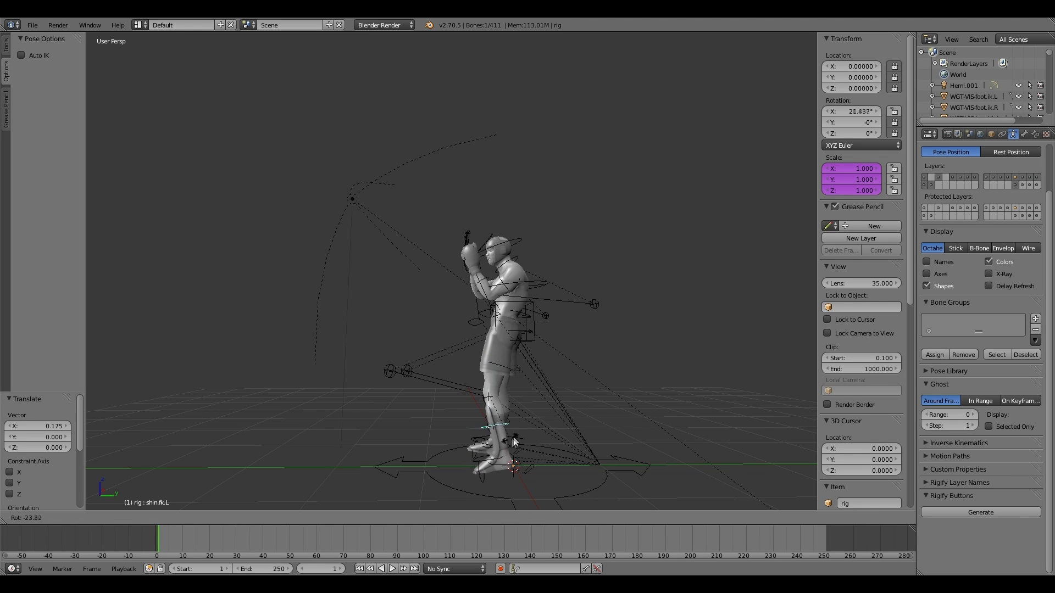
{"action": "left_click", "coordinate": [501, 466]}
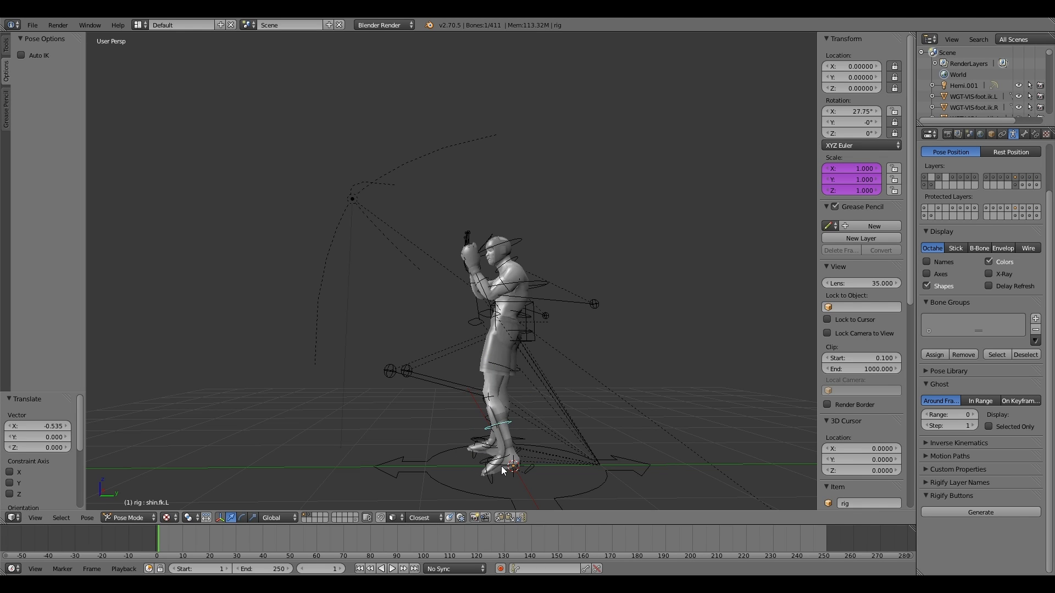
Zoom in on the legs, selecting the toe bones and viewing the feet from the front
{"action": "key", "text": "KP_Decimal"}
{"action": "scroll", "coordinate": [490, 433], "scroll_direction": "down", "scroll_amount": 2}
{"action": "right_click", "coordinate": [411, 395]}
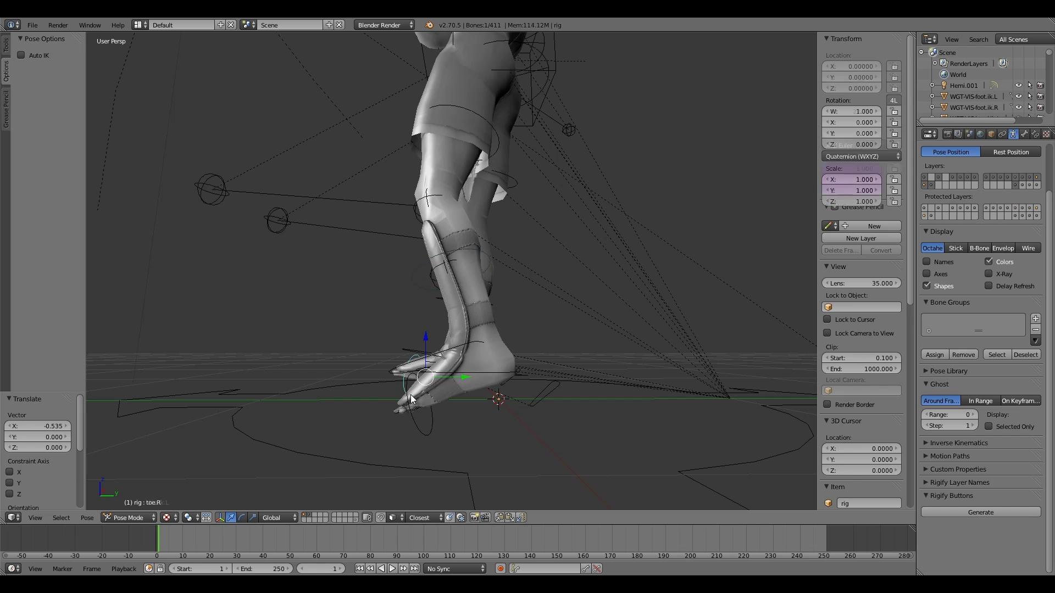
{"action": "right_click", "coordinate": [409, 414]}
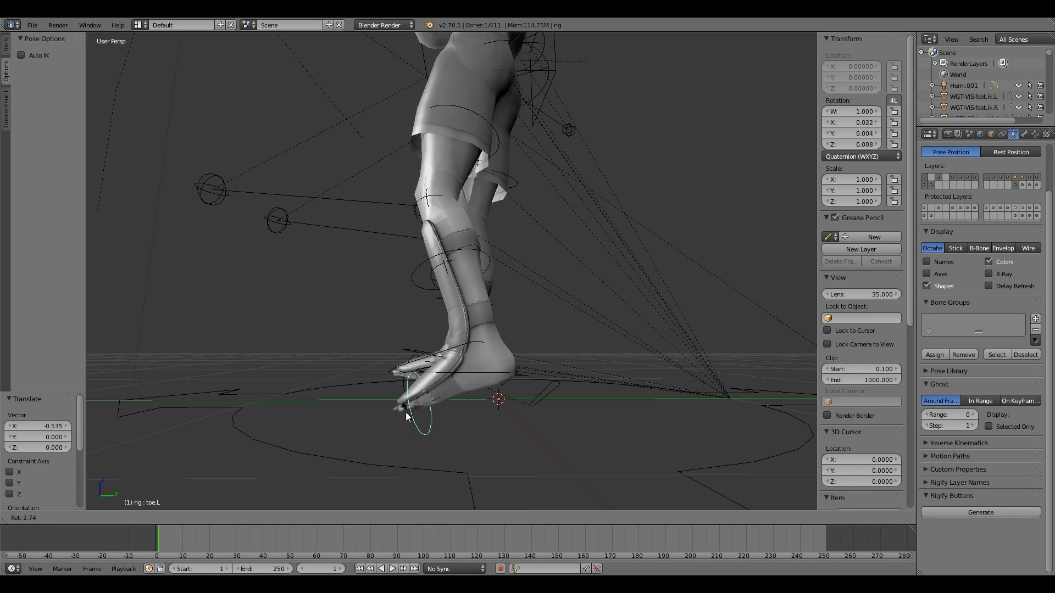
{"action": "mouse_move", "coordinate": [377, 329]}
{"action": "middle_mouse_down"}
{"action": "mouse_move", "coordinate": [493, 330]}
{"action": "mouse_move", "coordinate": [592, 314]}
{"action": "mouse_move", "coordinate": [457, 243]}
{"action": "middle_mouse_up"}
{"action": "scroll", "coordinate": [490, 295], "scroll_direction": "down", "scroll_amount": 3}
{"action": "scroll", "coordinate": [517, 312], "scroll_direction": "up", "scroll_amount": 1}
Shift the right leg bone and knee_hose.R control slightly, then check from behind
{"action": "right_click", "coordinate": [456, 243]}
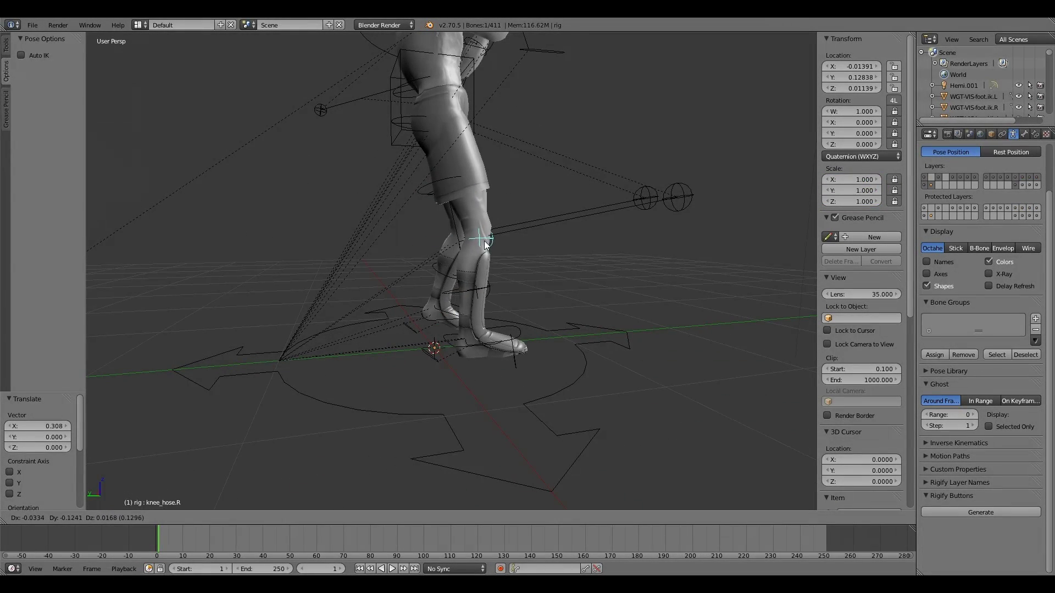
{"action": "left_click", "coordinate": [546, 243]}
{"action": "mouse_move", "coordinate": [511, 255]}
{"action": "middle_mouse_down"}
{"action": "mouse_move", "coordinate": [406, 254]}
{"action": "mouse_move", "coordinate": [562, 265]}
{"action": "middle_mouse_up"}
{"action": "key", "text": "g"}
{"action": "left_click", "coordinate": [413, 245]}
{"action": "scroll", "coordinate": [561, 264], "scroll_direction": "down", "scroll_amount": 5}
{"action": "scroll", "coordinate": [536, 245], "scroll_direction": "down", "scroll_amount": 2}
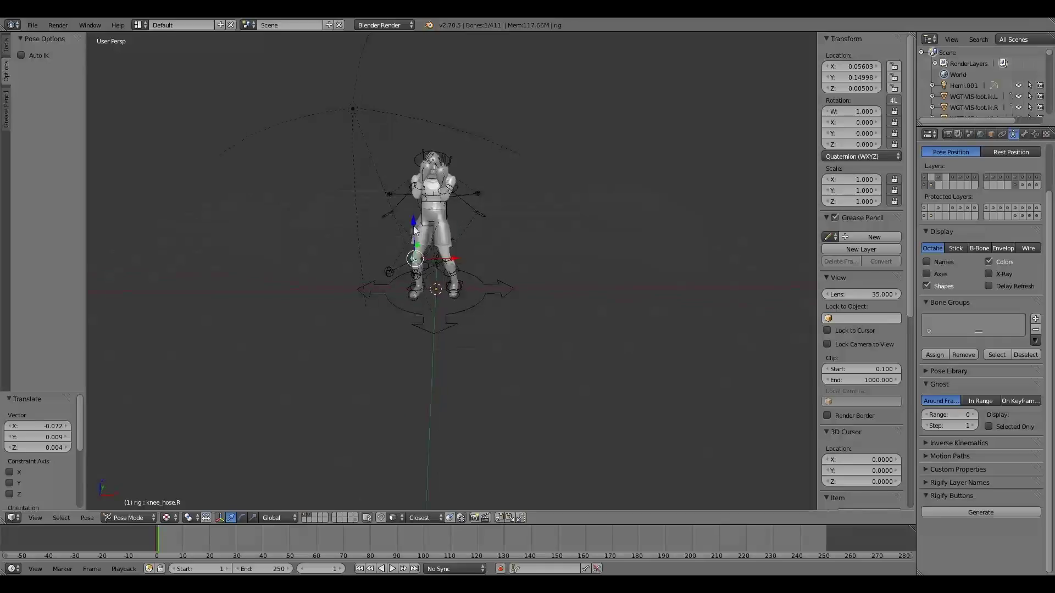
{"action": "middle_click_drag", "start_coordinate": [263, 222], "coordinate": [175, 212]}
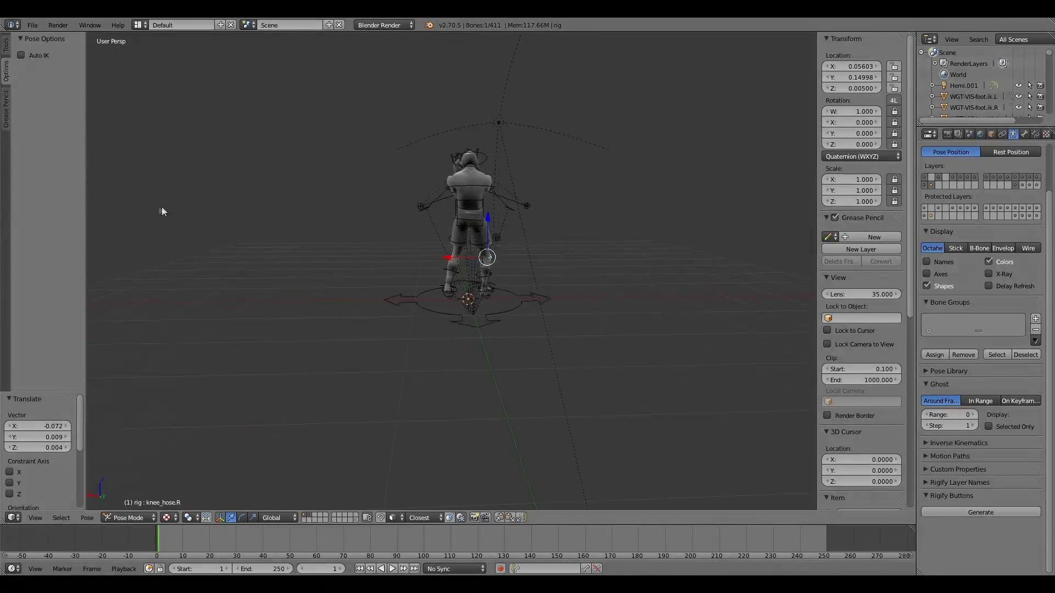
{"action": "left_click", "coordinate": [308, 516]}
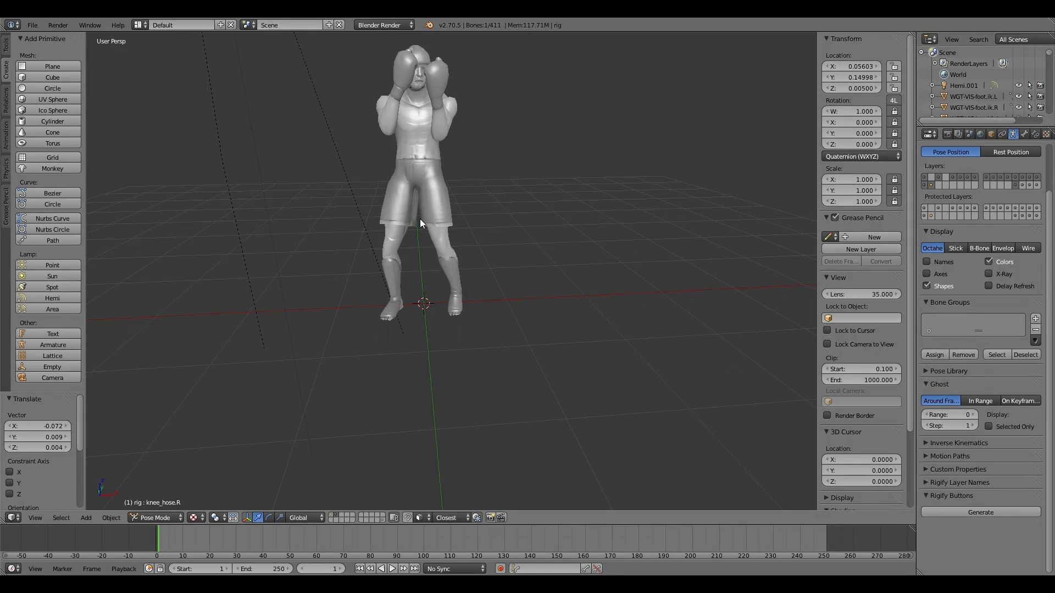
{"action": "mouse_move", "coordinate": [420, 218]}
{"action": "middle_mouse_down"}
{"action": "mouse_move", "coordinate": [432, 324]}
{"action": "mouse_move", "coordinate": [446, 325]}
{"action": "middle_mouse_up"}
{"action": "scroll", "coordinate": [440, 296], "scroll_direction": "up", "scroll_amount": 5}
{"action": "scroll", "coordinate": [431, 268], "scroll_direction": "down", "scroll_amount": 3}
{"action": "mouse_move", "coordinate": [431, 268]}
{"action": "middle_mouse_down"}
{"action": "mouse_move", "coordinate": [448, 338]}
{"action": "mouse_move", "coordinate": [88, 321]}
{"action": "mouse_move", "coordinate": [782, 322]}
{"action": "mouse_move", "coordinate": [676, 325]}
{"action": "mouse_move", "coordinate": [357, 280]}
{"action": "middle_mouse_up"}
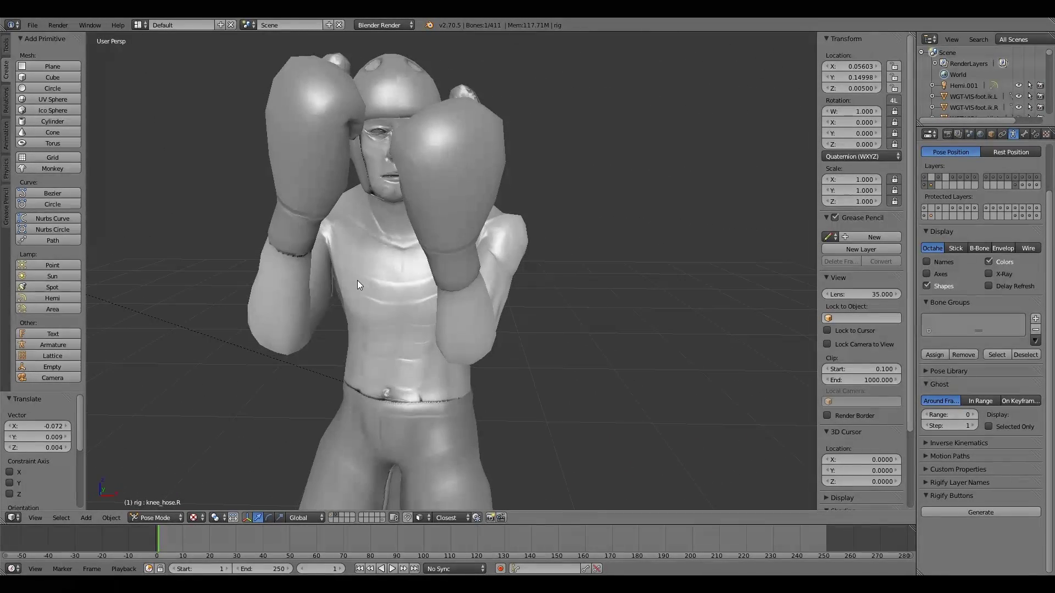
{"action": "scroll", "coordinate": [357, 280], "scroll_direction": "up", "scroll_amount": 5}
{"action": "scroll", "coordinate": [361, 282], "scroll_direction": "up", "scroll_amount": 3}
{"action": "scroll", "coordinate": [368, 285], "scroll_direction": "up", "scroll_amount": 3}
{"action": "scroll", "coordinate": [371, 292], "scroll_direction": "up", "scroll_amount": 3}
{"action": "scroll", "coordinate": [366, 305], "scroll_direction": "up", "scroll_amount": 2}
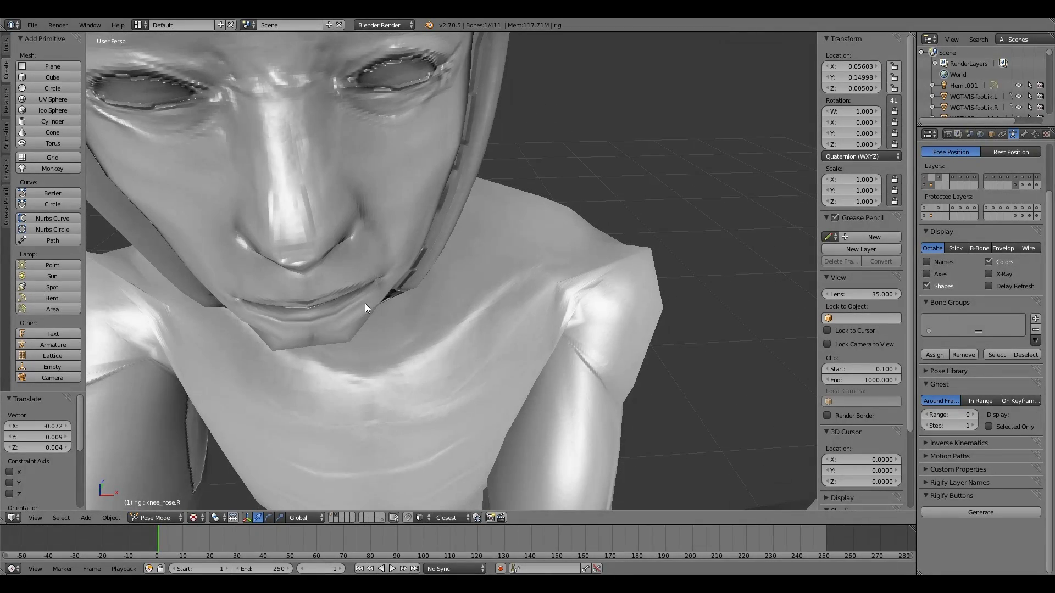
{"action": "scroll", "coordinate": [364, 304], "scroll_direction": "down", "scroll_amount": 4}
{"action": "scroll", "coordinate": [365, 303], "scroll_direction": "down", "scroll_amount": 3}
{"action": "scroll", "coordinate": [398, 322], "scroll_direction": "down", "scroll_amount": 2}
{"action": "mouse_move", "coordinate": [398, 322]}
{"action": "middle_mouse_down"}
{"action": "mouse_move", "coordinate": [390, 299]}
{"action": "mouse_move", "coordinate": [387, 315]}
{"action": "mouse_move", "coordinate": [389, 266]}
{"action": "mouse_move", "coordinate": [406, 254]}
{"action": "middle_mouse_up"}
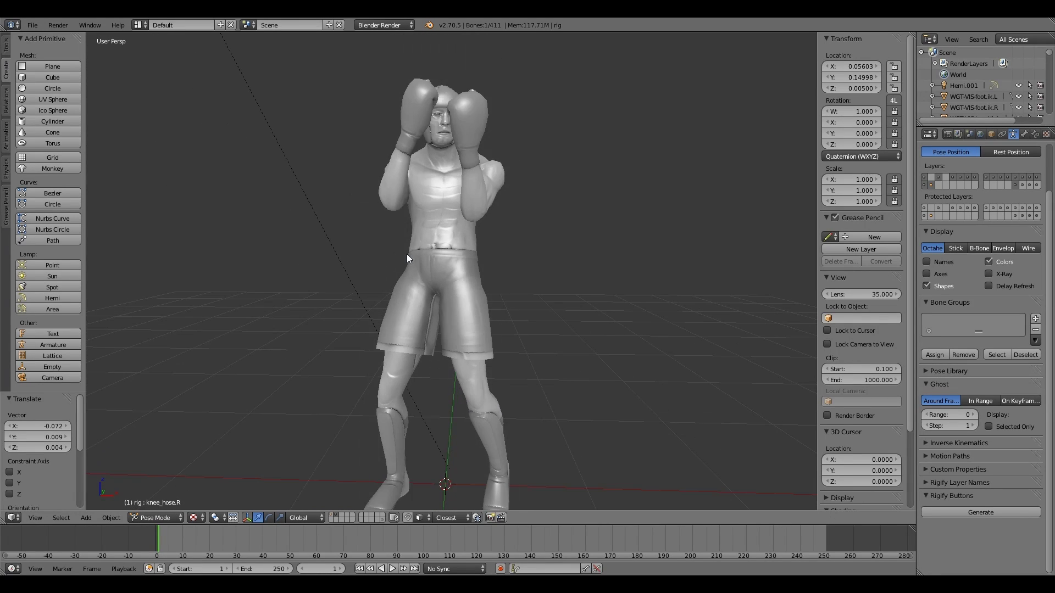
{"action": "left_click", "coordinate": [332, 515]}
{"action": "mouse_move", "coordinate": [526, 392]}
{"action": "middle_mouse_down"}
{"action": "mouse_move", "coordinate": [486, 372]}
{"action": "mouse_move", "coordinate": [549, 352]}
{"action": "middle_mouse_up"}
{"action": "key", "text": "ctrl+z"}
{"action": "key", "text": "ctrl+z"}
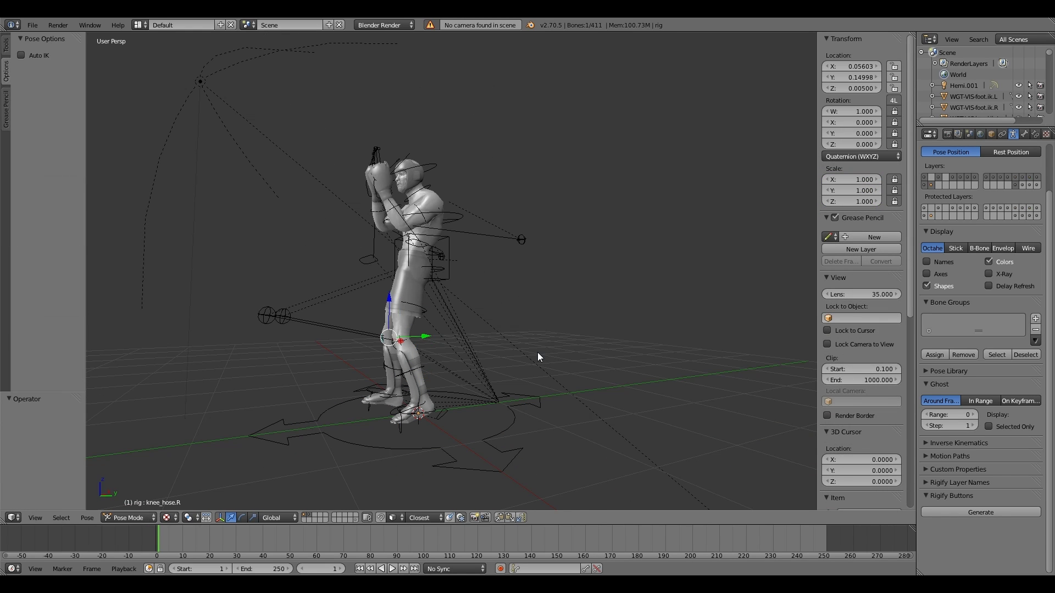
{"action": "key", "text": "ctrl+z"}
Rotate the left thigh bone (thigh.fk.L) forward to begin lifting the knee
{"action": "mouse_move", "coordinate": [512, 338]}
{"action": "middle_mouse_down"}
{"action": "mouse_move", "coordinate": [653, 344]}
{"action": "mouse_move", "coordinate": [660, 328]}
{"action": "mouse_move", "coordinate": [614, 321]}
{"action": "mouse_move", "coordinate": [503, 334]}
{"action": "mouse_move", "coordinate": [388, 319]}
{"action": "middle_mouse_up"}
{"action": "scroll", "coordinate": [609, 338], "scroll_direction": "up", "scroll_amount": 3}
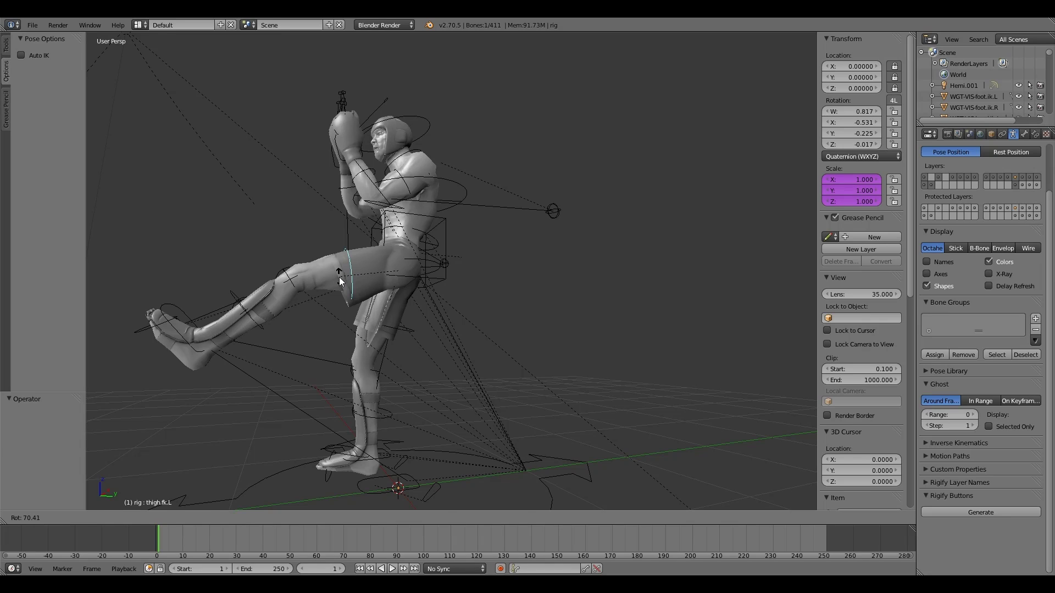
{"action": "right_click", "coordinate": [254, 327]}
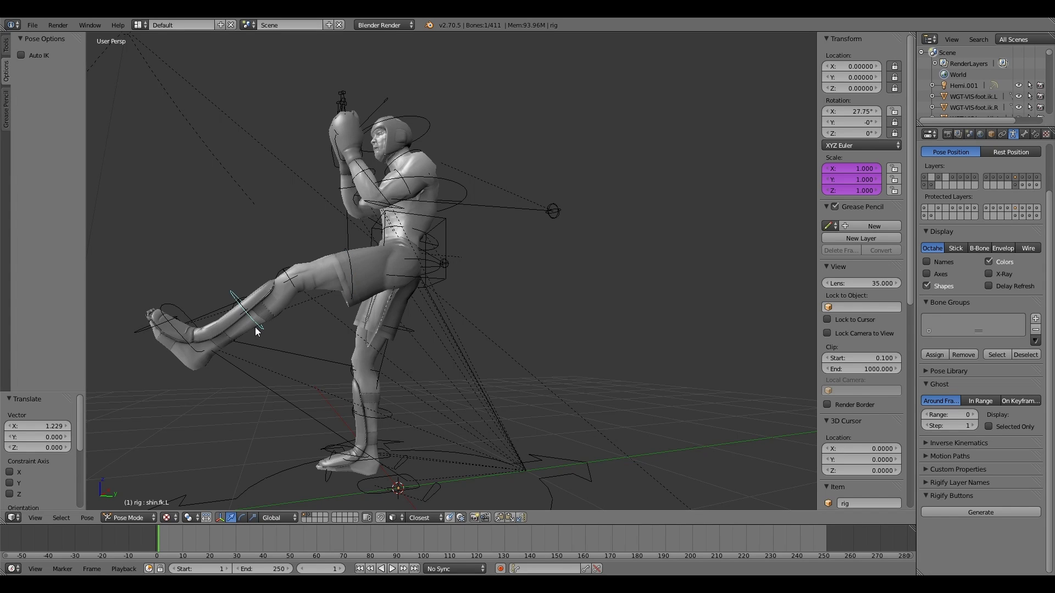
{"action": "key", "text": "r"}
{"action": "mouse_move", "coordinate": [362, 332]}
{"action": "middle_mouse_down"}
{"action": "mouse_move", "coordinate": [469, 334]}
{"action": "mouse_move", "coordinate": [493, 267]}
{"action": "mouse_move", "coordinate": [491, 280]}
{"action": "middle_mouse_up"}
{"action": "right_click", "coordinate": [491, 277]}
{"action": "key", "text": "KP_7"}
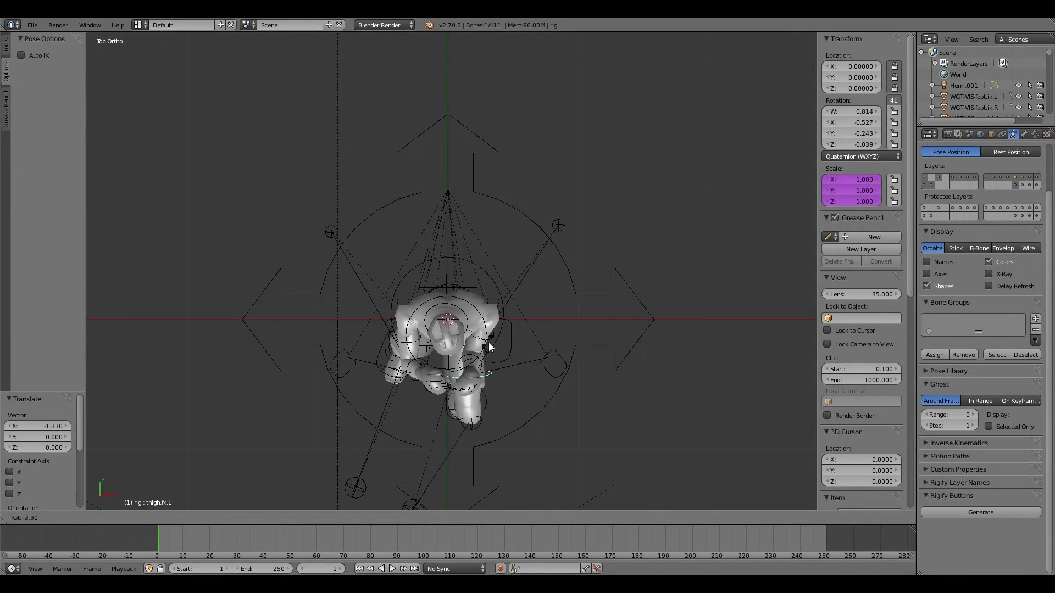
{"action": "left_click", "coordinate": [552, 370]}
Raise the left knee with thigh.fk.L and rotate shin.fk.L so the lower leg hangs down
{"action": "mouse_move", "coordinate": [553, 370]}
{"action": "middle_mouse_down"}
{"action": "mouse_move", "coordinate": [547, 245]}
{"action": "mouse_move", "coordinate": [498, 291]}
{"action": "middle_mouse_up"}
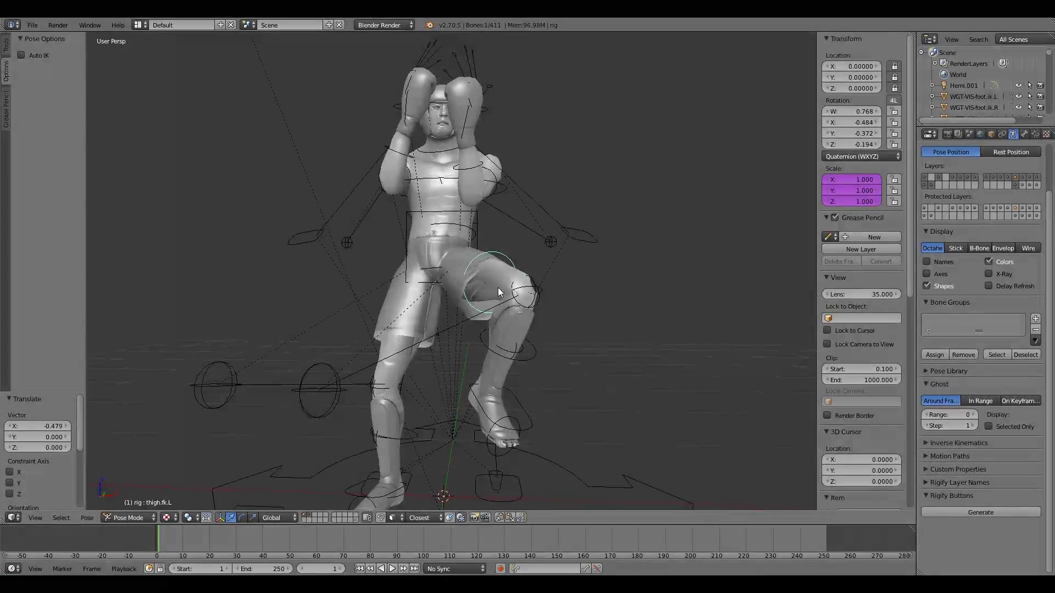
{"action": "key", "text": "r"}
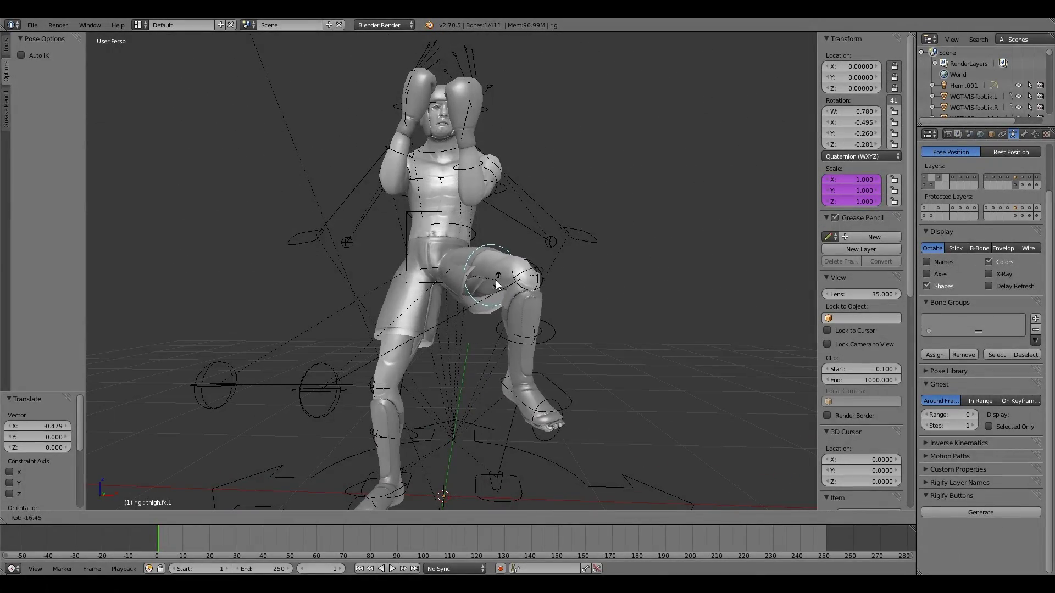
{"action": "right_click", "coordinate": [523, 335]}
{"action": "key", "text": "r"}
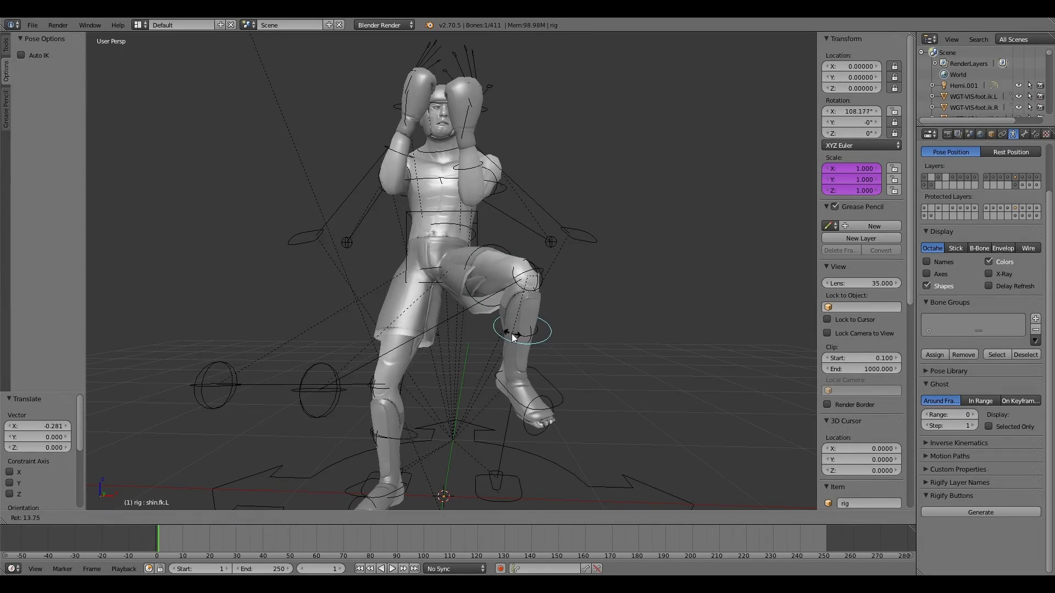
{"action": "left_click", "coordinate": [510, 350]}
Check the raised knee from the side and close the N transform sidebar
{"action": "mouse_move", "coordinate": [510, 350]}
{"action": "middle_mouse_down"}
{"action": "mouse_move", "coordinate": [99, 349]}
{"action": "mouse_move", "coordinate": [757, 358]}
{"action": "mouse_move", "coordinate": [644, 359]}
{"action": "mouse_move", "coordinate": [749, 370]}
{"action": "middle_mouse_up"}
{"action": "scroll", "coordinate": [753, 369], "scroll_direction": "up", "scroll_amount": 2}
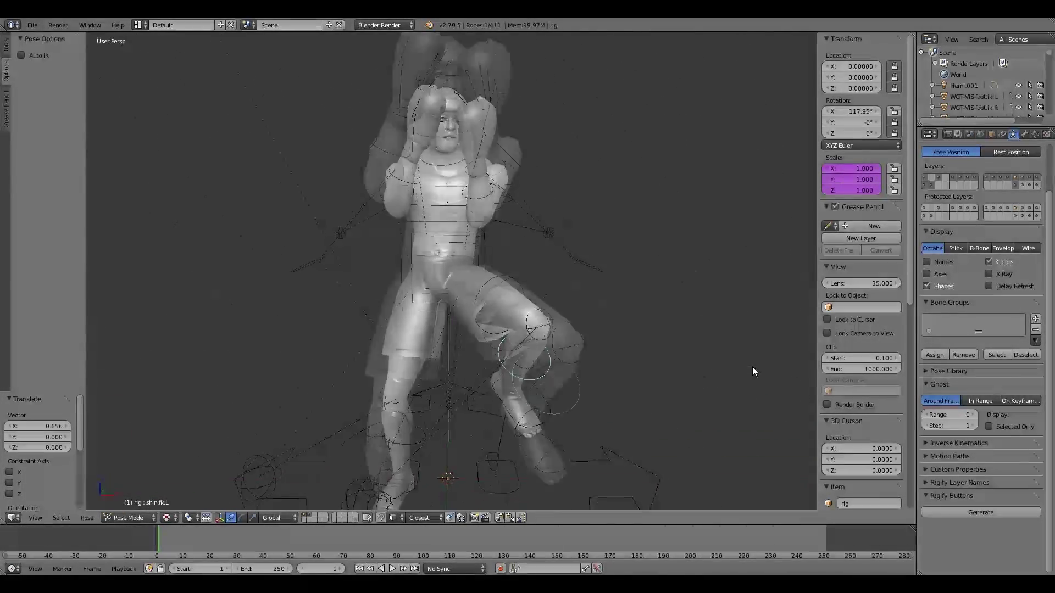
{"action": "scroll", "coordinate": [753, 370], "scroll_direction": "up", "scroll_amount": 4}
{"action": "middle_click_drag", "start_coordinate": [633, 253], "coordinate": [632, 340]}
{"action": "scroll", "coordinate": [749, 322], "scroll_direction": "down", "scroll_amount": 2}
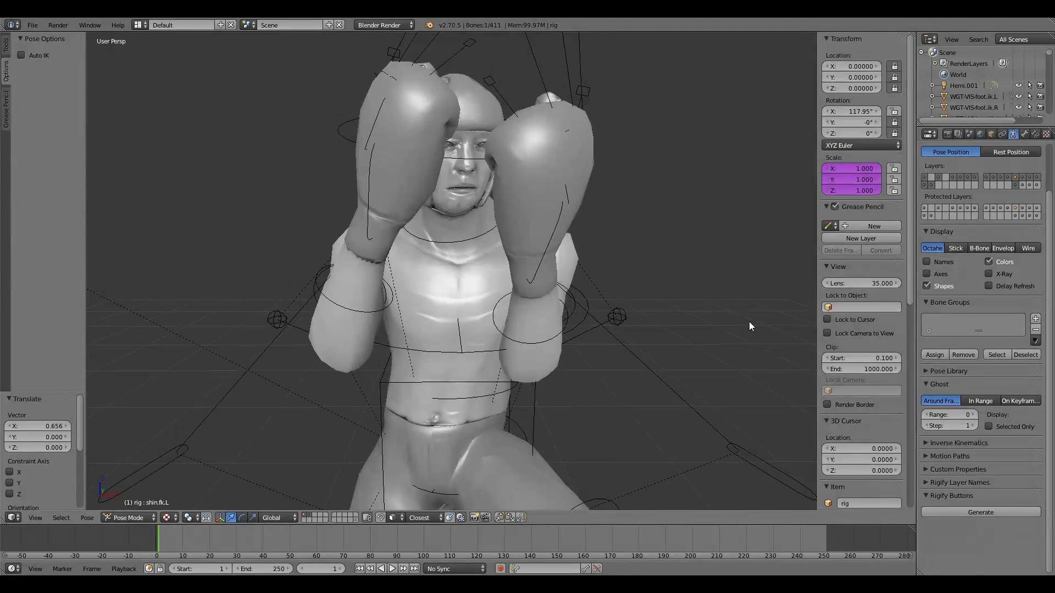
{"action": "key", "text": "n"}
Return to a front view of the full boxer and hide the rig's bones
{"action": "mouse_move", "coordinate": [747, 329]}
{"action": "middle_mouse_down"}
{"action": "mouse_move", "coordinate": [660, 334]}
{"action": "mouse_move", "coordinate": [753, 324]}
{"action": "middle_mouse_up"}
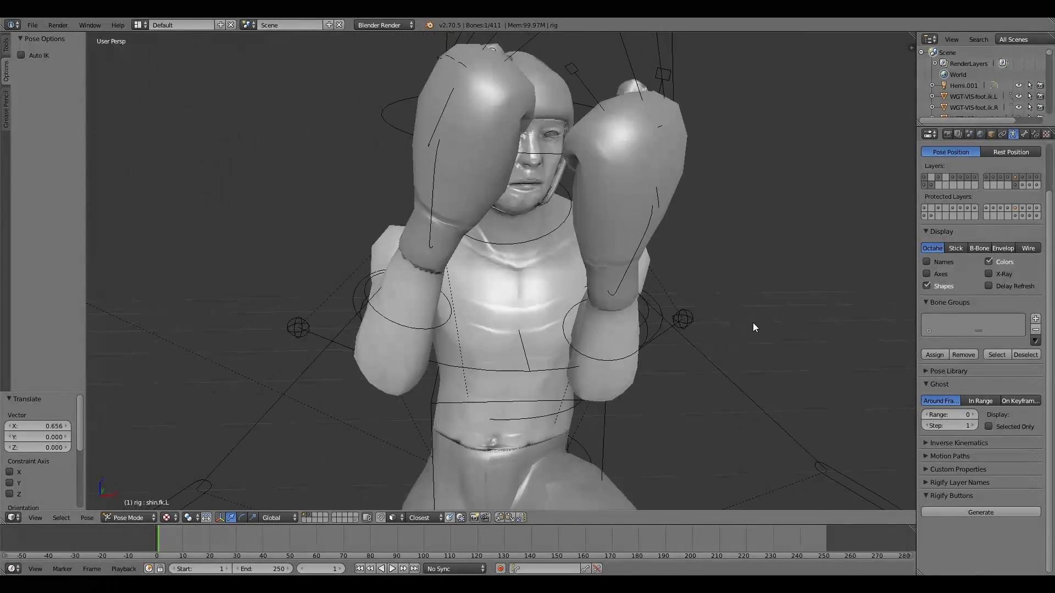
{"action": "scroll", "coordinate": [740, 324], "scroll_direction": "down", "scroll_amount": 2}
{"action": "scroll", "coordinate": [730, 313], "scroll_direction": "down", "scroll_amount": 1}
{"action": "scroll", "coordinate": [730, 311], "scroll_direction": "down", "scroll_amount": 3}
{"action": "scroll", "coordinate": [730, 312], "scroll_direction": "down", "scroll_amount": 2}
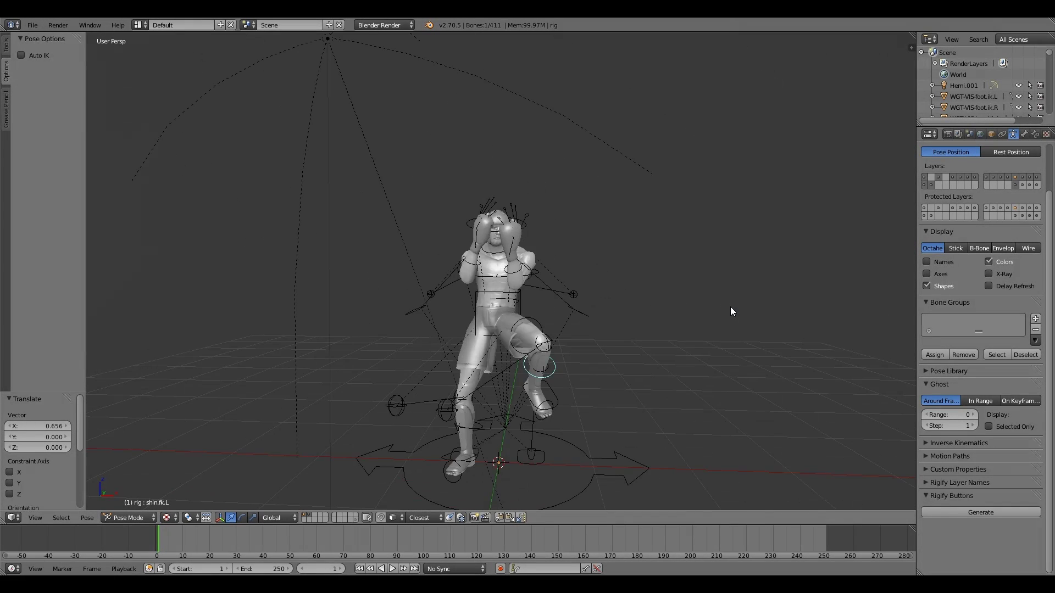
{"action": "scroll", "coordinate": [731, 306], "scroll_direction": "down", "scroll_amount": 2}
{"action": "scroll", "coordinate": [730, 306], "scroll_direction": "down", "scroll_amount": 4}
{"action": "scroll", "coordinate": [730, 306], "scroll_direction": "up", "scroll_amount": 5}
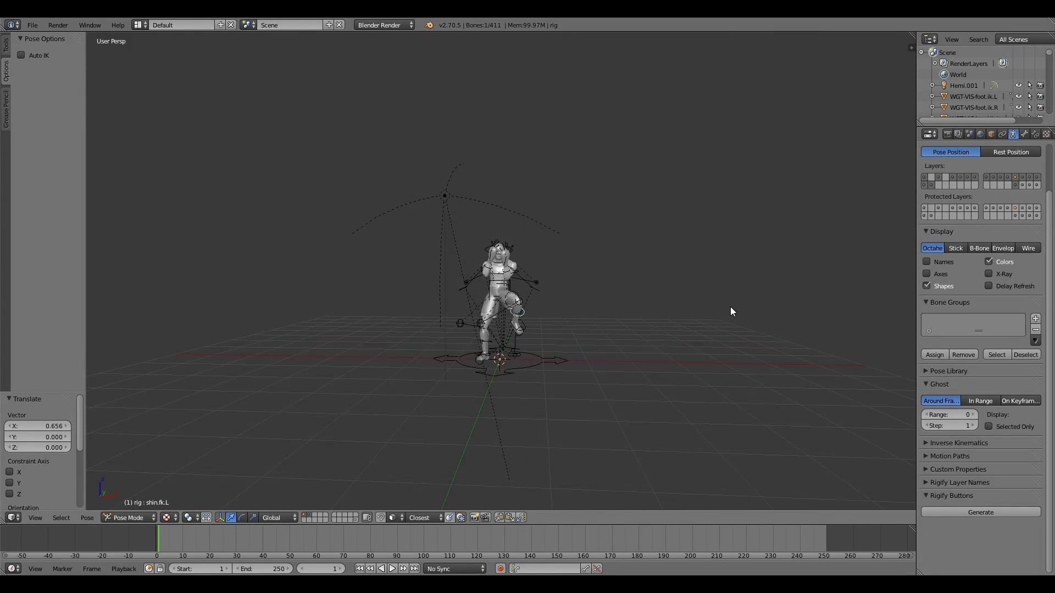
{"action": "scroll", "coordinate": [730, 306], "scroll_direction": "up", "scroll_amount": 4}
{"action": "left_click", "coordinate": [309, 515]}
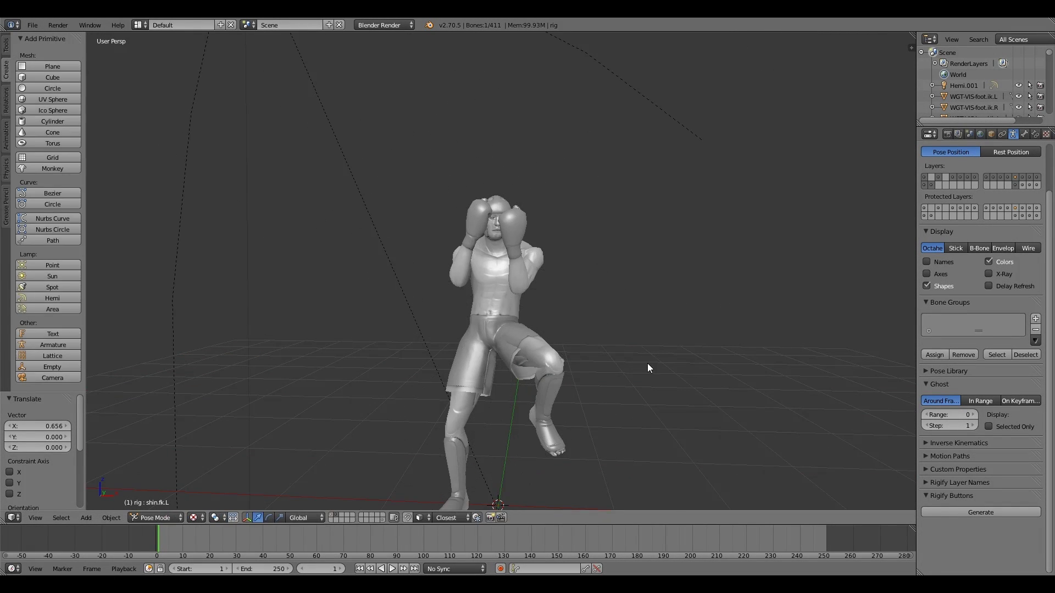
Zoom and orbit around the bone-free boxer to review the knee-up guard pose
{"action": "scroll", "coordinate": [520, 230], "scroll_direction": "up", "scroll_amount": 4}
{"action": "mouse_move", "coordinate": [518, 231]}
{"action": "middle_mouse_down"}
{"action": "mouse_move", "coordinate": [446, 226]}
{"action": "mouse_move", "coordinate": [448, 193]}
{"action": "mouse_move", "coordinate": [424, 189]}
{"action": "mouse_move", "coordinate": [113, 228]}
{"action": "mouse_move", "coordinate": [913, 229]}
{"action": "mouse_move", "coordinate": [621, 252]}
{"action": "middle_mouse_up"}
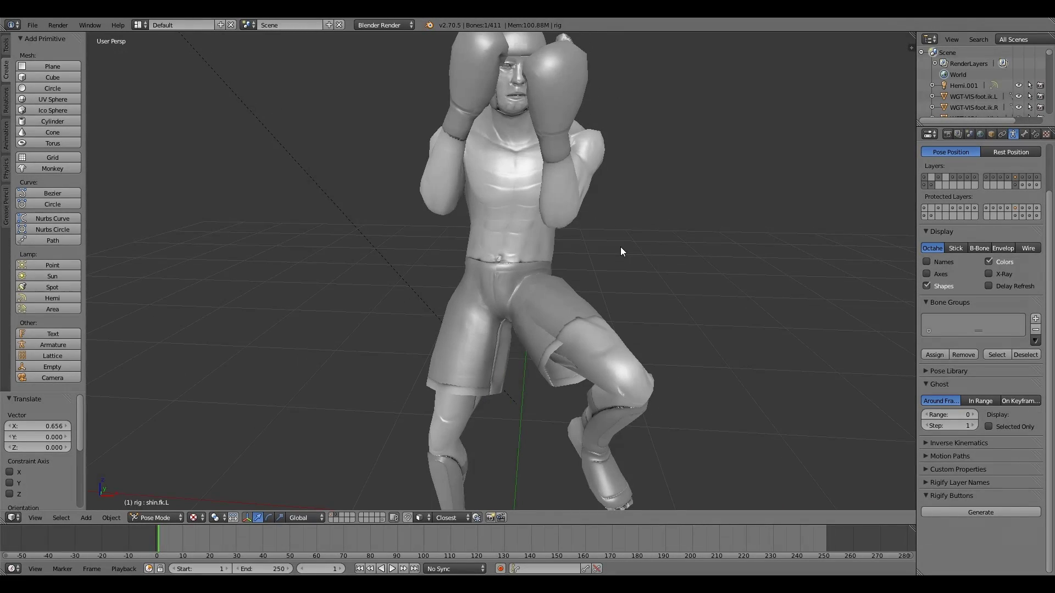